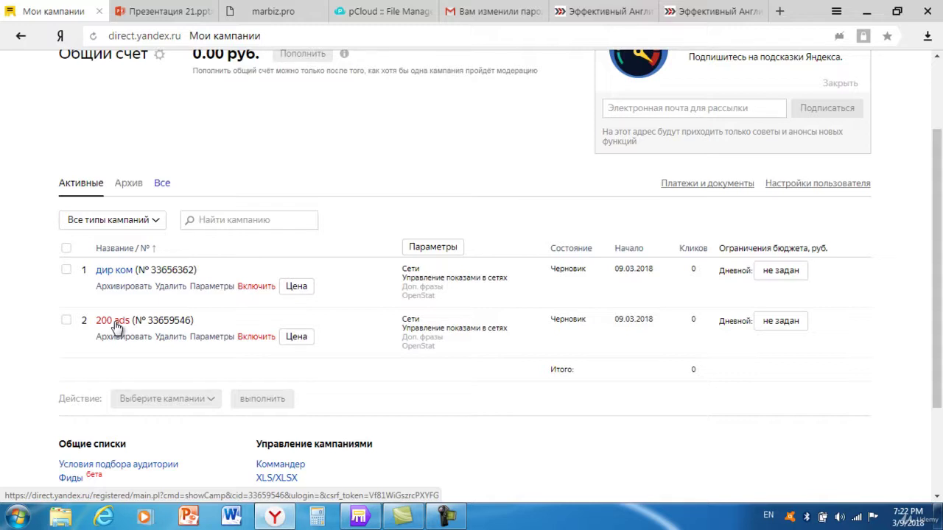
Open the "200 ads" campaign and export it as an XLS file.
{"action": "left_click", "coordinate": [116, 321]}
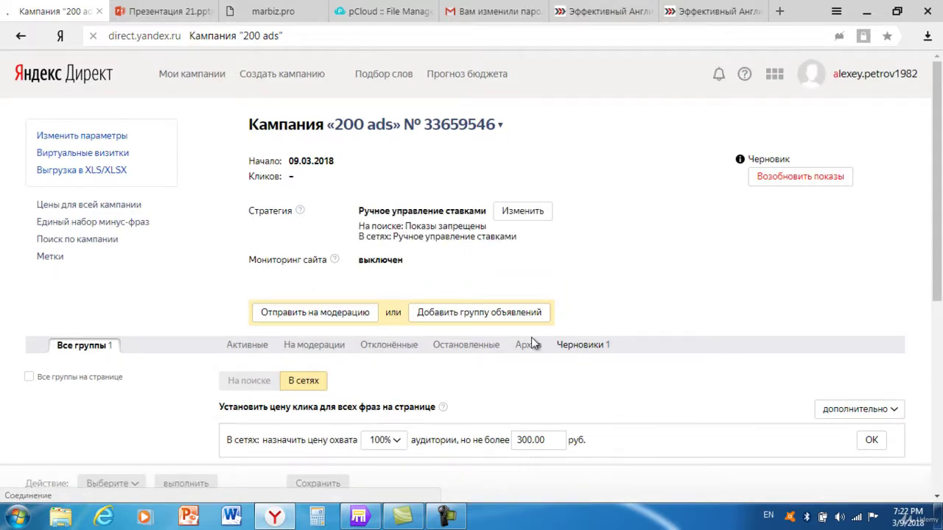
{"action": "left_click", "coordinate": [937, 500]}
{"action": "left_click", "coordinate": [937, 499]}
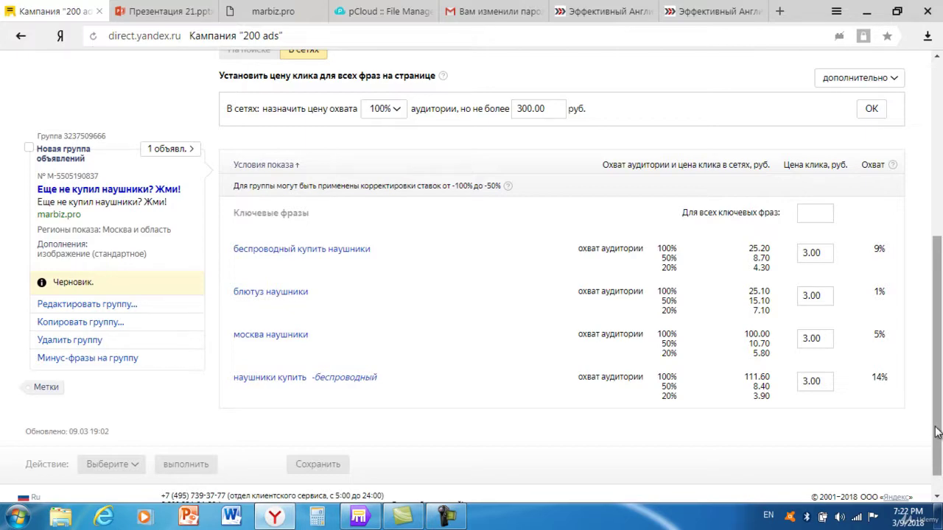
{"action": "left_click_drag", "start_coordinate": [938, 432], "coordinate": [934, 273]}
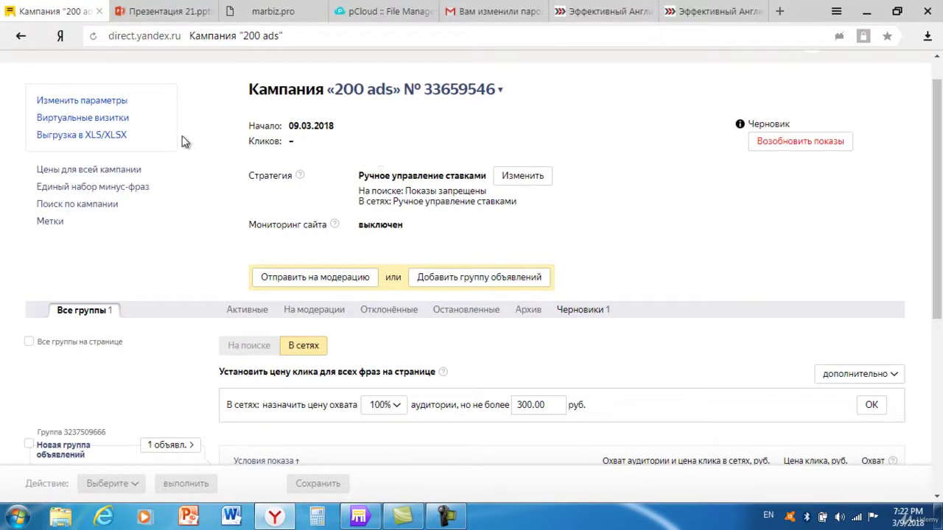
{"action": "left_click", "coordinate": [78, 137]}
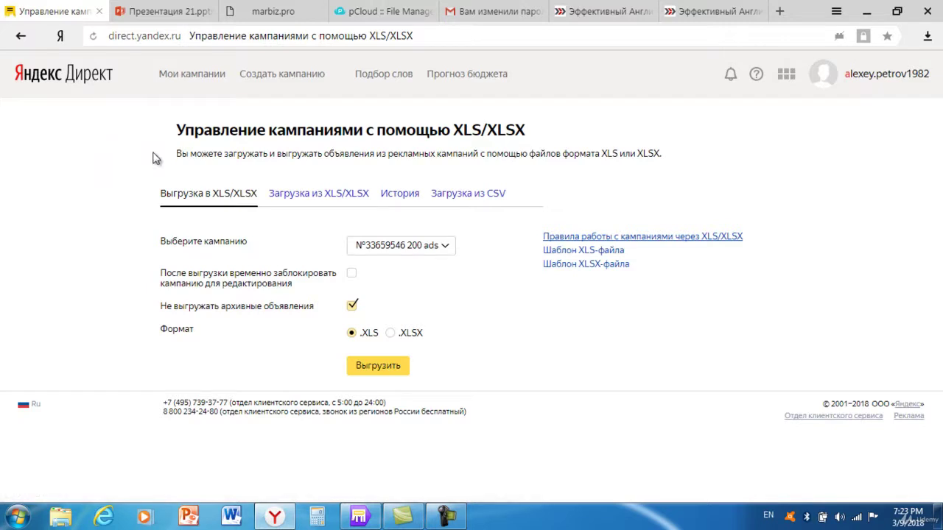
{"action": "left_click", "coordinate": [390, 370]}
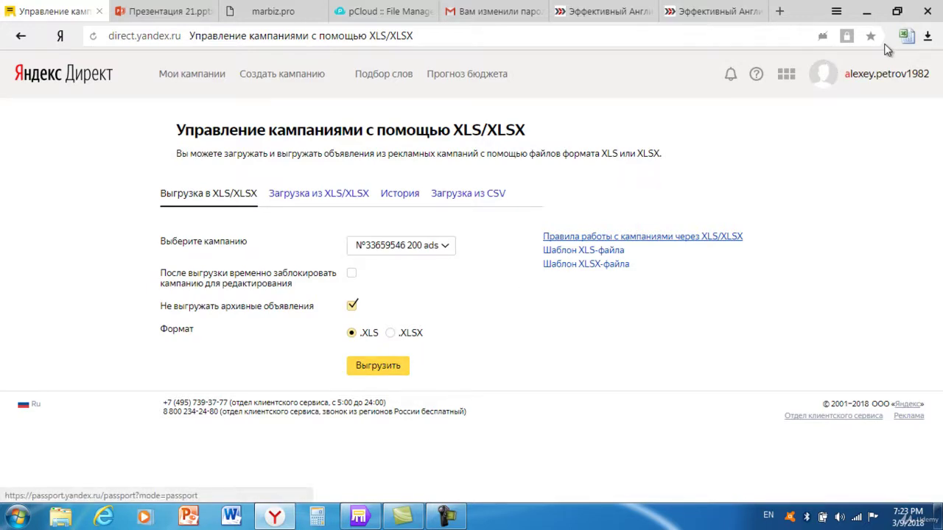
Open the exported campaign file in Excel, dismiss the Office activation wizard and allow editing.
{"action": "left_click", "coordinate": [904, 39]}
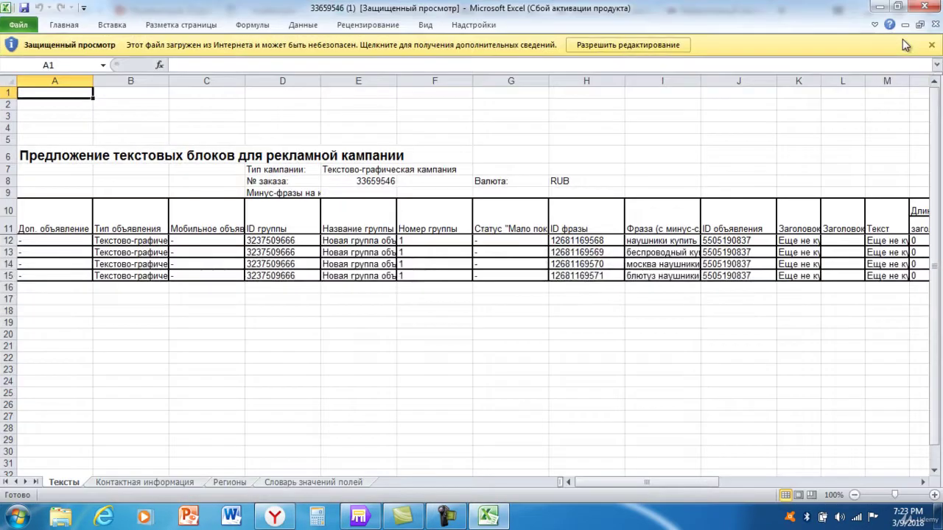
{"action": "left_click", "coordinate": [669, 389]}
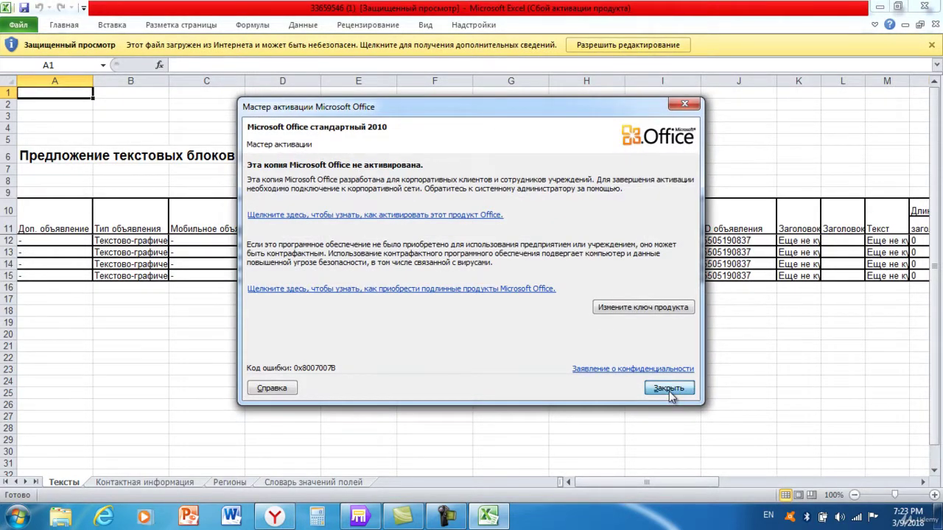
{"action": "left_click", "coordinate": [621, 47]}
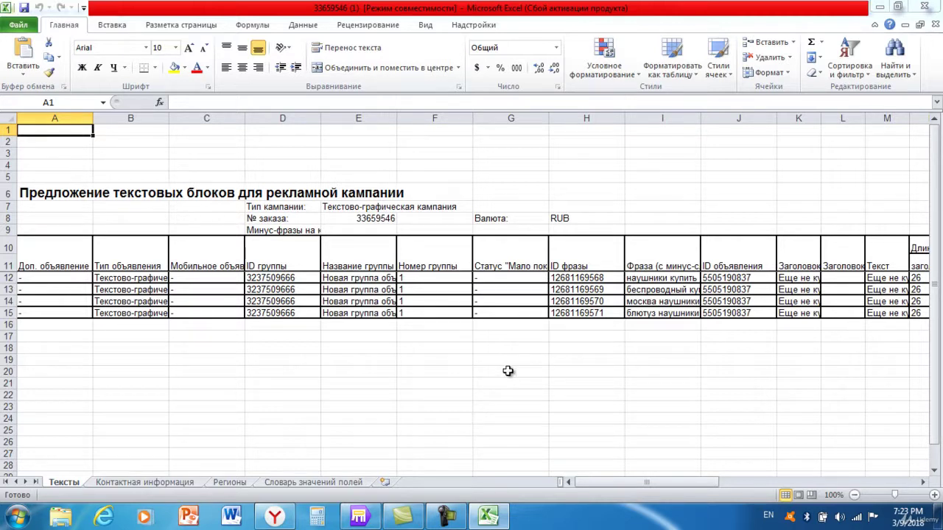
Set the group ID in cell D12 to 1.
{"action": "double_click", "coordinate": [299, 278]}
{"action": "key", "text": "BackSpace"}
{"action": "key", "text": "BackSpace"}
{"action": "key", "text": "BackSpace"}
{"action": "key", "text": "BackSpace"}
{"action": "key", "text": "BackSpace"}
{"action": "key", "text": "BackSpace"}
{"action": "key", "text": "BackSpace"}
{"action": "key", "text": "BackSpace"}
{"action": "key", "text": "BackSpace"}
{"action": "key", "text": "BackSpace"}
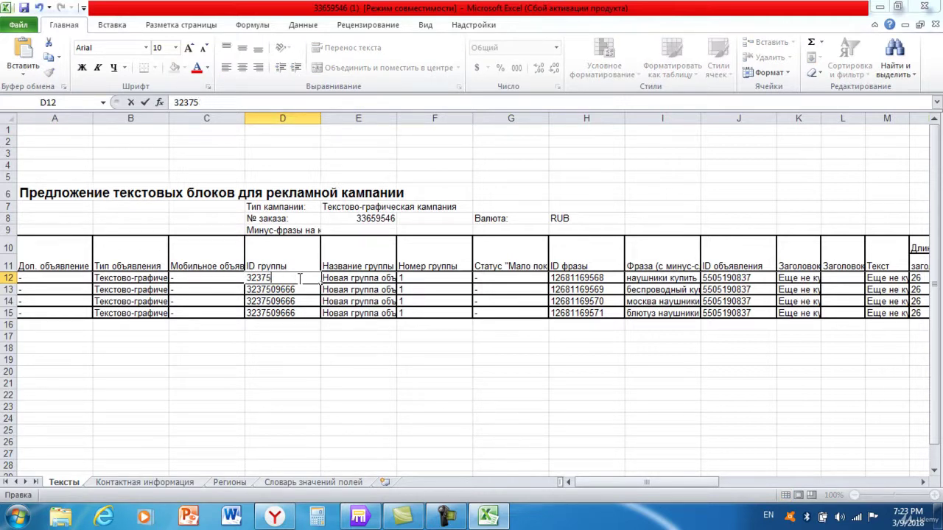
{"action": "type", "text": "1"}
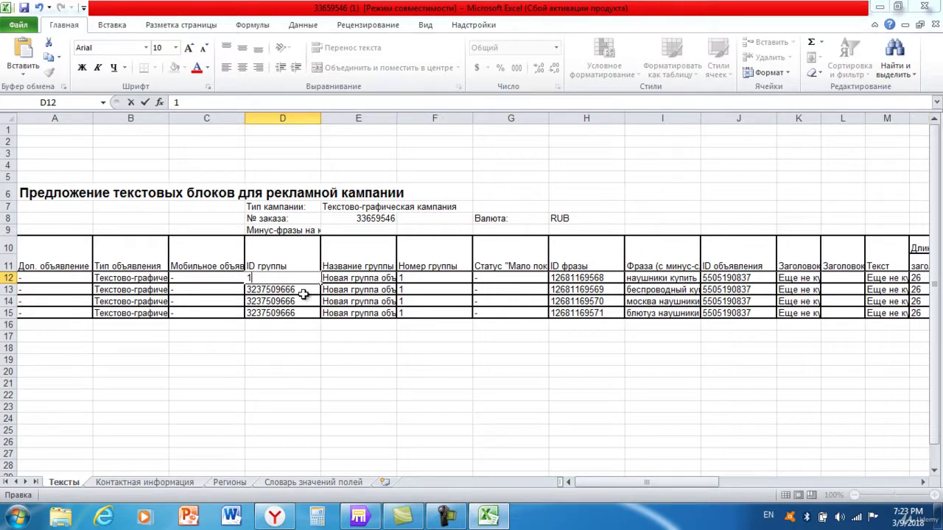
Set the group ID in D13 to 2 and extend the 1, 2 series down to D15.
{"action": "double_click", "coordinate": [304, 291]}
{"action": "key", "text": "BackSpace"}
{"action": "key", "text": "BackSpace"}
{"action": "key", "text": "BackSpace"}
{"action": "key", "text": "BackSpace"}
{"action": "key", "text": "BackSpace"}
{"action": "key", "text": "BackSpace"}
{"action": "key", "text": "BackSpace"}
{"action": "key", "text": "BackSpace"}
{"action": "key", "text": "BackSpace"}
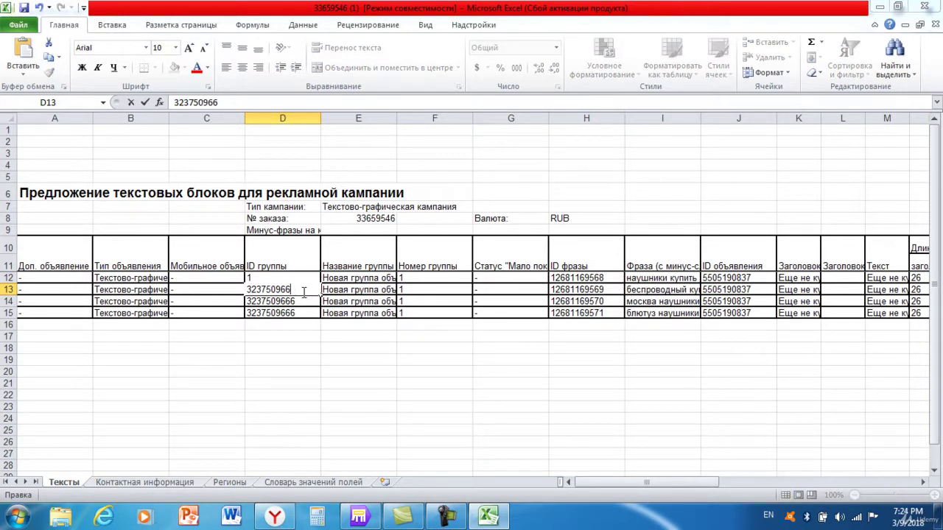
{"action": "key", "text": "BackSpace"}
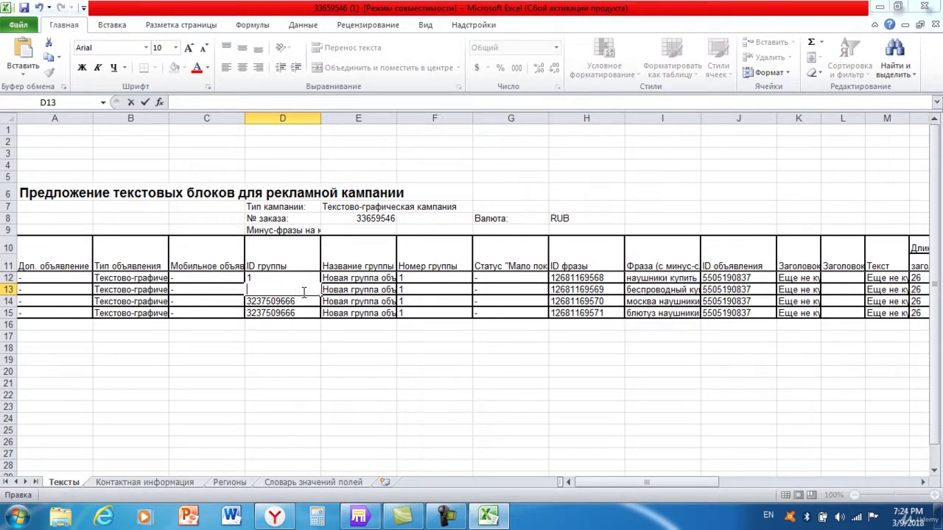
{"action": "type", "text": "2"}
{"action": "left_click", "coordinate": [457, 175]}
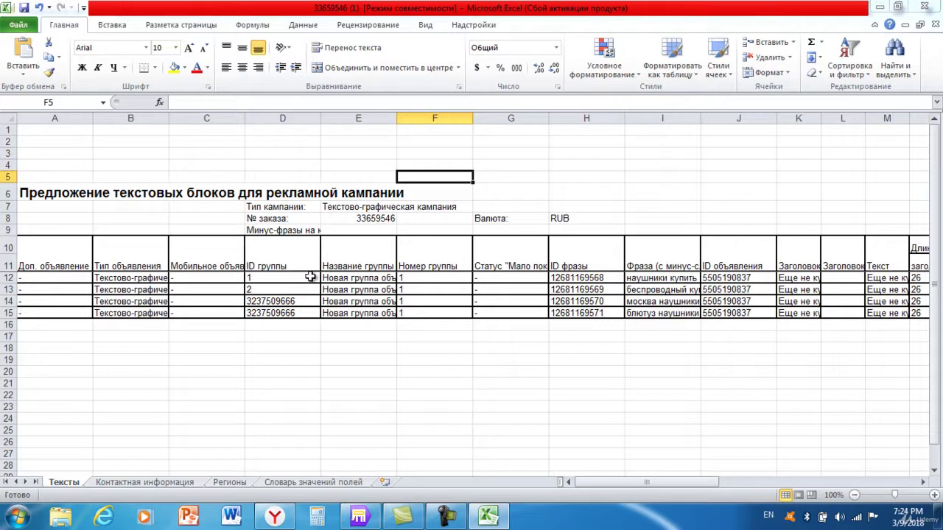
{"action": "left_click_drag", "start_coordinate": [310, 276], "coordinate": [317, 289]}
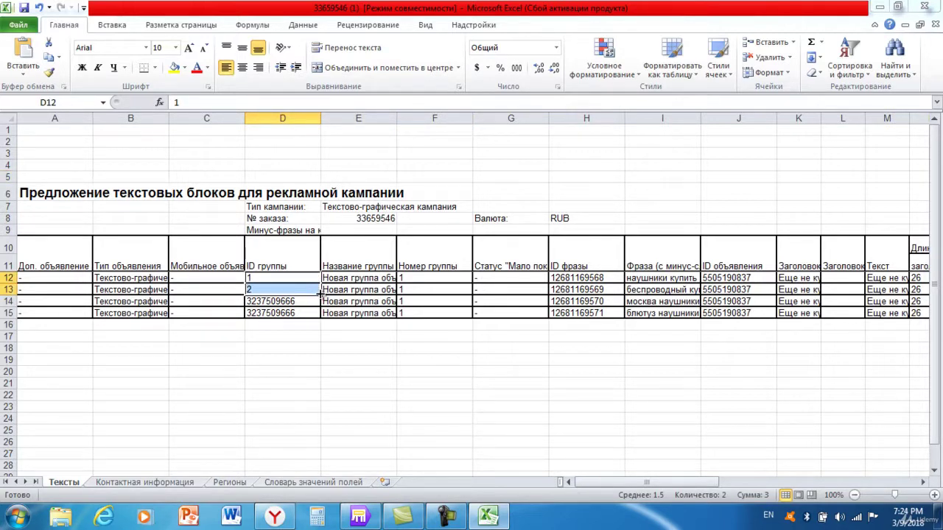
{"action": "left_click_drag", "start_coordinate": [318, 293], "coordinate": [320, 317]}
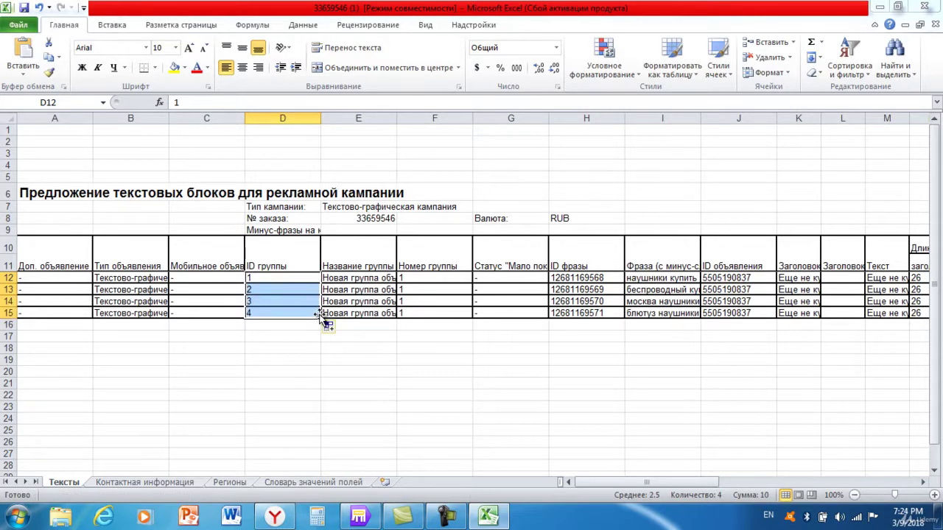
{"action": "left_click", "coordinate": [316, 370]}
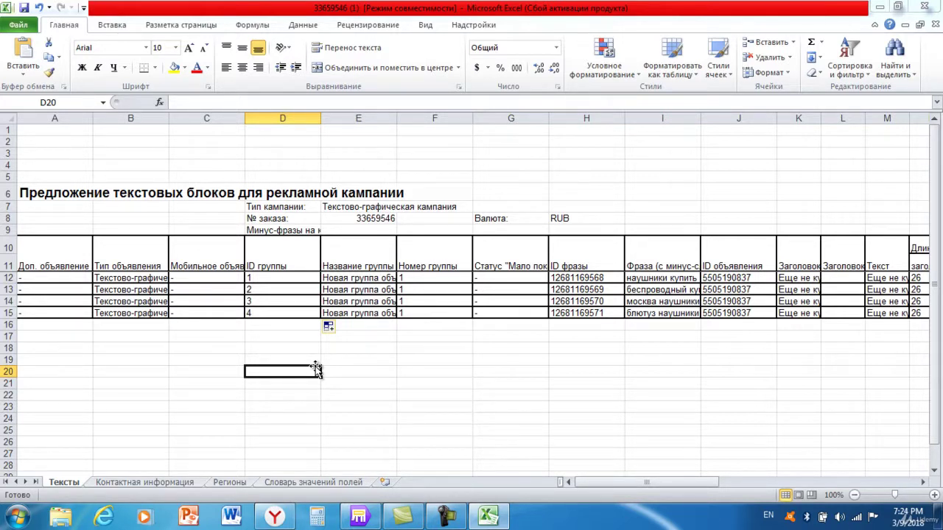
Set the group number in F13 to 2 and extend the series from F12 down to F15.
{"action": "double_click", "coordinate": [450, 280]}
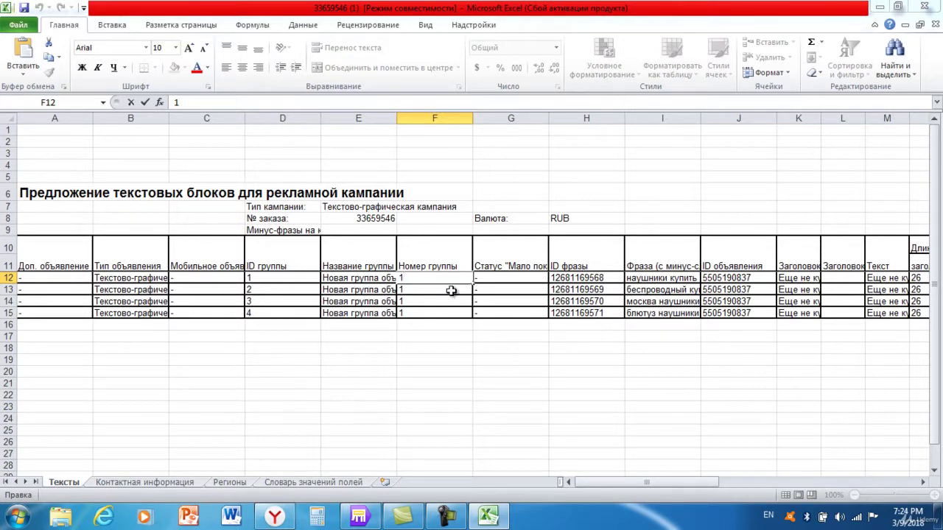
{"action": "double_click", "coordinate": [452, 289]}
{"action": "key", "text": "BackSpace"}
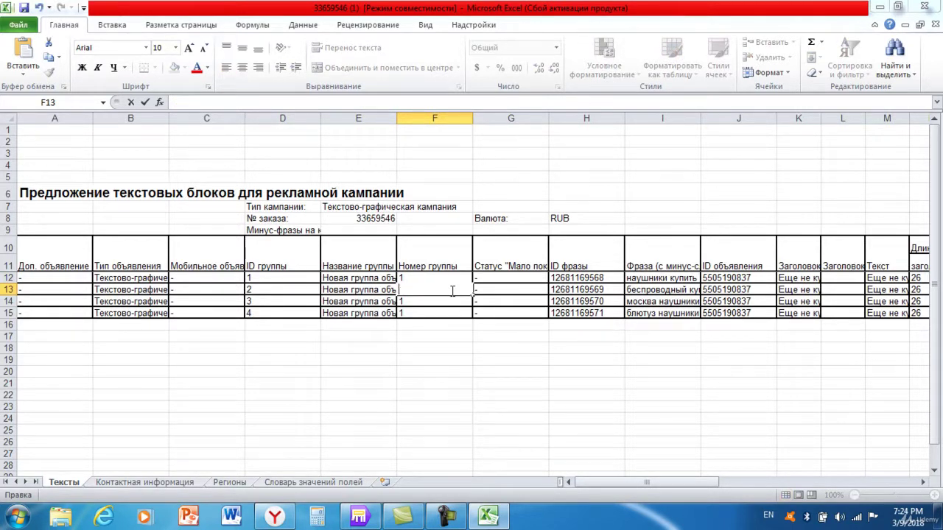
{"action": "type", "text": "2"}
{"action": "left_click", "coordinate": [479, 359]}
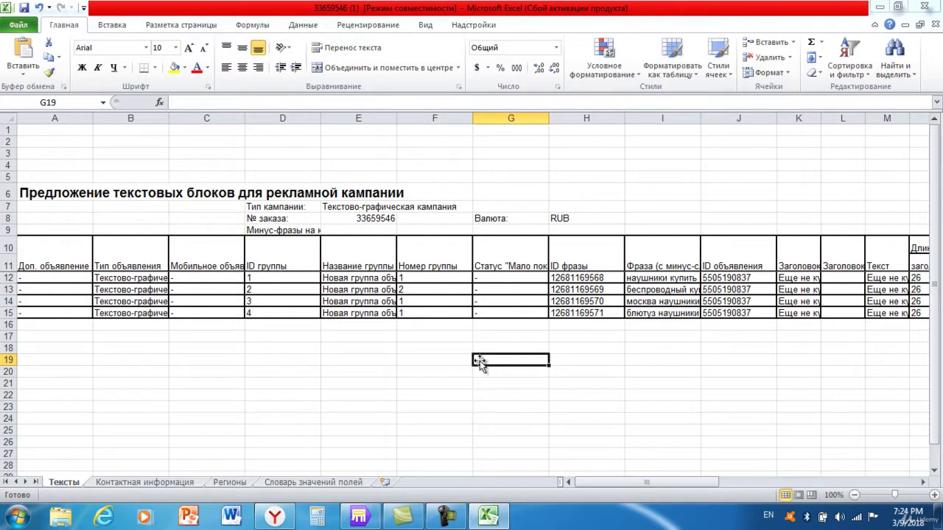
{"action": "left_click_drag", "start_coordinate": [459, 275], "coordinate": [470, 315]}
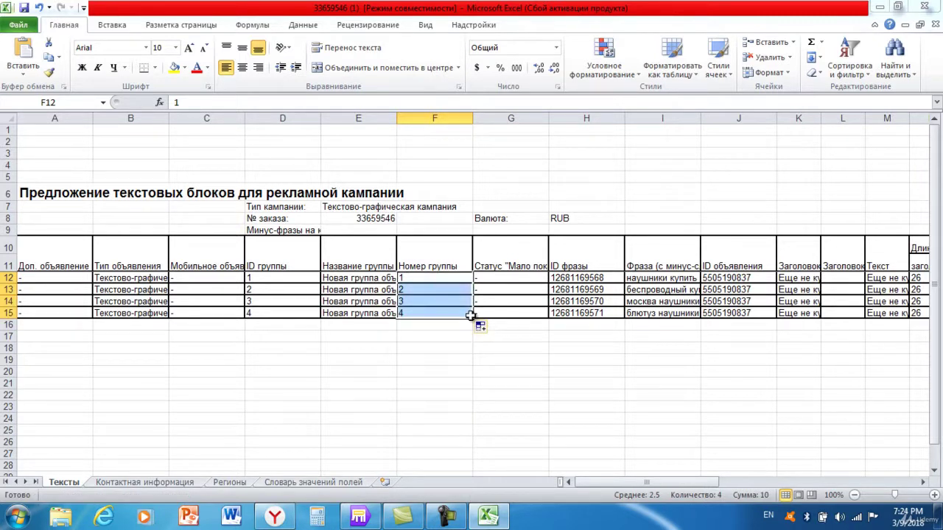
{"action": "left_click", "coordinate": [460, 383]}
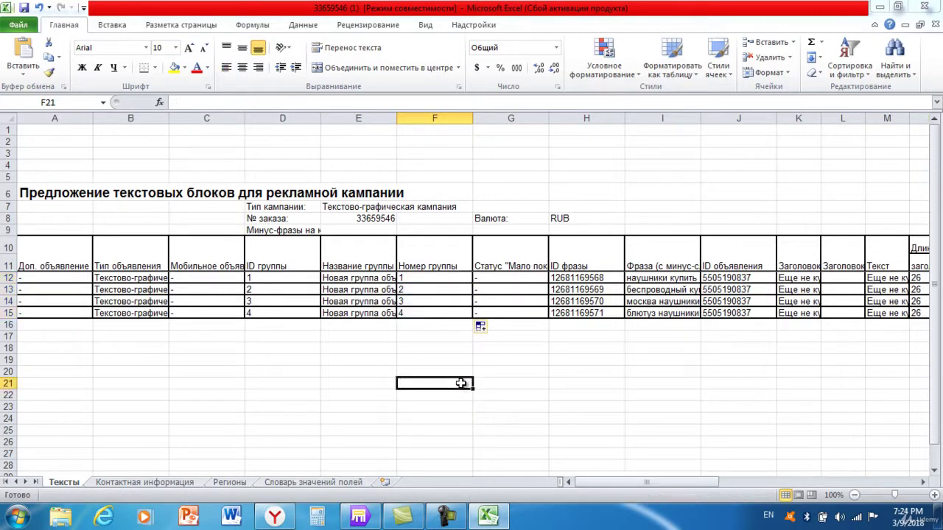
Shorten the phrase ID in cell H12 to 1.
{"action": "left_click", "coordinate": [609, 278]}
{"action": "double_click", "coordinate": [608, 278]}
{"action": "key", "text": "BackSpace"}
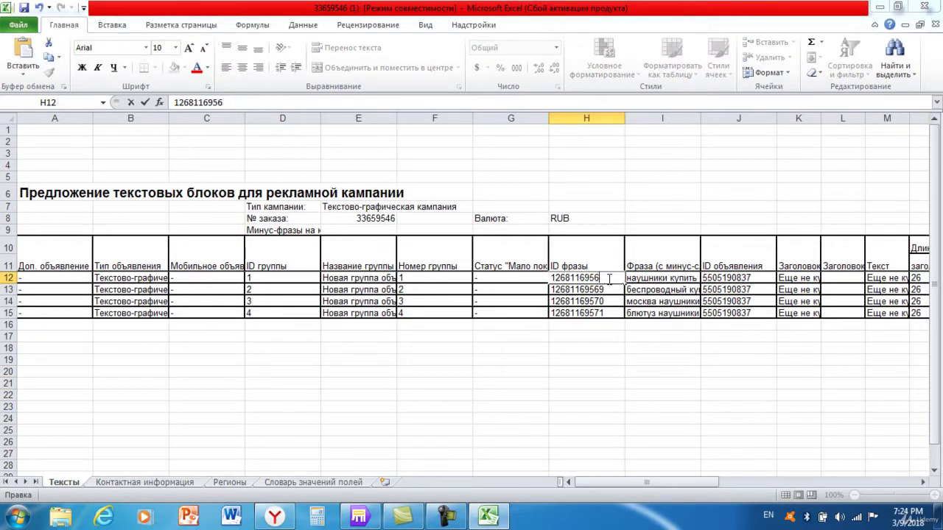
{"action": "key", "text": "BackSpace"}
{"action": "key", "text": "BackSpace"}
{"action": "key", "text": "BackSpace"}
{"action": "key", "text": "BackSpace"}
{"action": "key", "text": "BackSpace"}
{"action": "key", "text": "BackSpace"}
{"action": "key", "text": "BackSpace"}
{"action": "key", "text": "BackSpace"}
{"action": "key", "text": "BackSpace"}
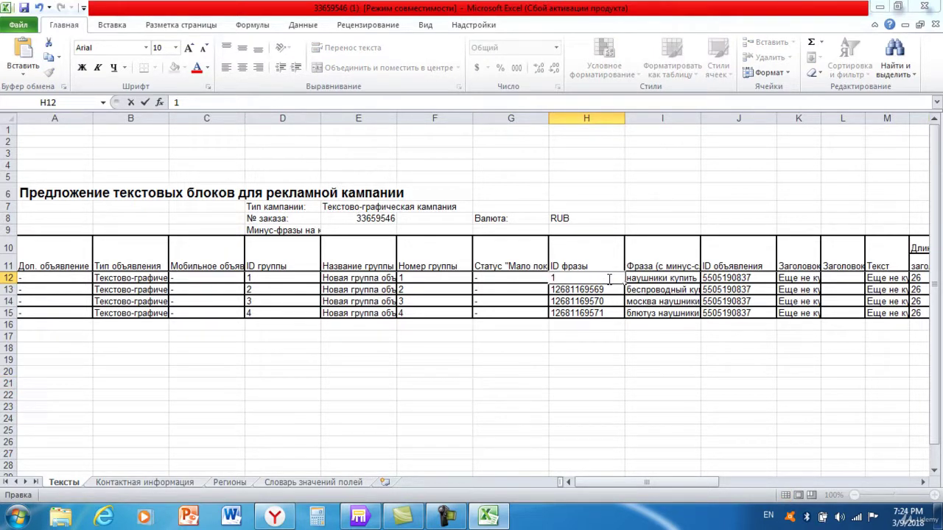
Set the phrase ID in H13 to 2 and extend the 1, 2 series down to H15.
{"action": "left_click", "coordinate": [611, 289]}
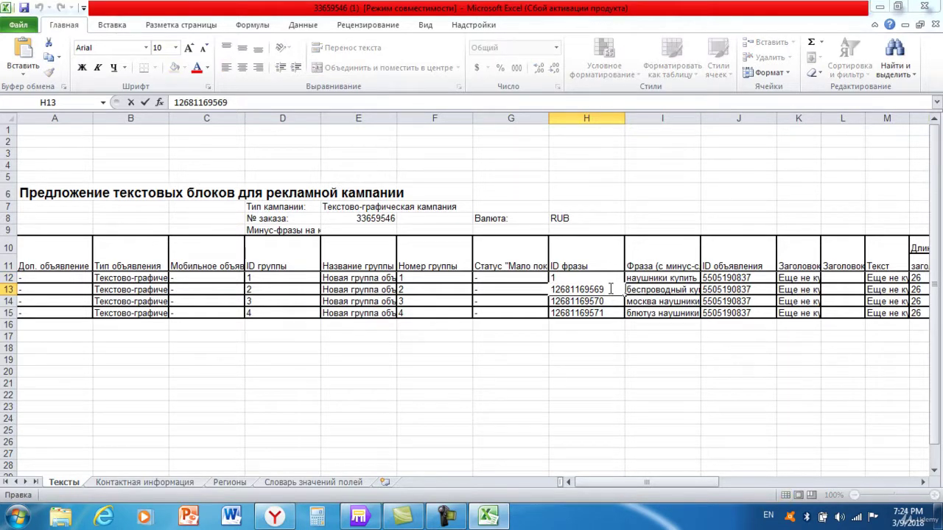
{"action": "key", "text": "BackSpace"}
{"action": "key", "text": "BackSpace"}
{"action": "key", "text": "BackSpace"}
{"action": "key", "text": "BackSpace"}
{"action": "key", "text": "BackSpace"}
{"action": "key", "text": "BackSpace"}
{"action": "key", "text": "BackSpace"}
{"action": "key", "text": "BackSpace"}
{"action": "key", "text": "BackSpace"}
{"action": "key", "text": "BackSpace"}
{"action": "key", "text": "BackSpace"}
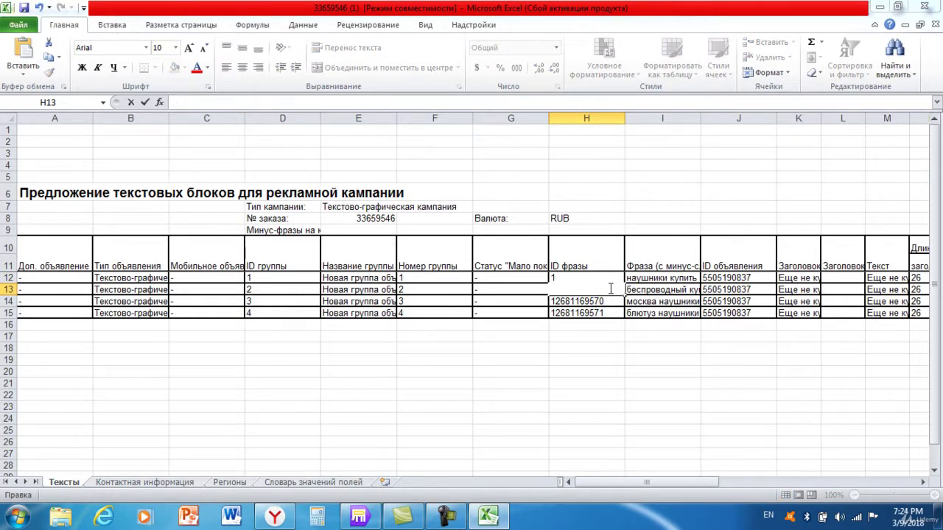
{"action": "type", "text": "2"}
{"action": "left_click", "coordinate": [663, 177]}
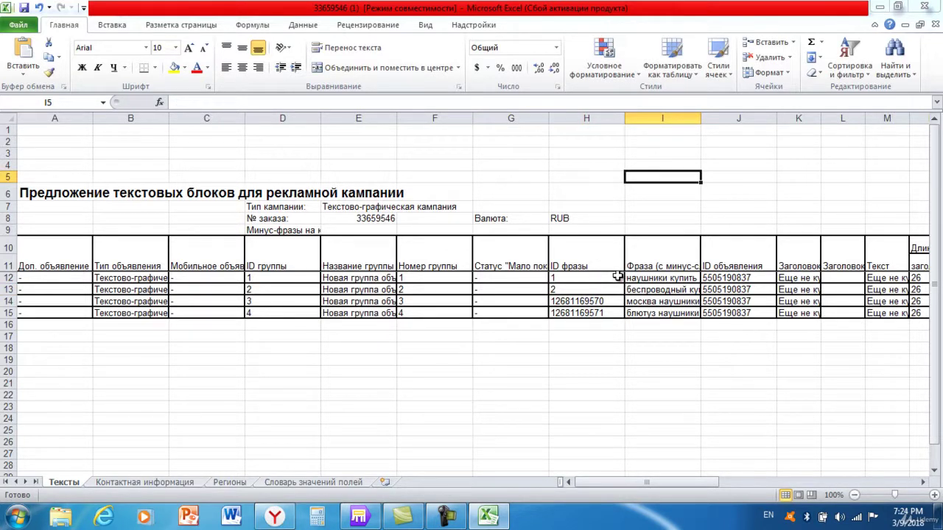
{"action": "left_click_drag", "start_coordinate": [617, 277], "coordinate": [625, 315]}
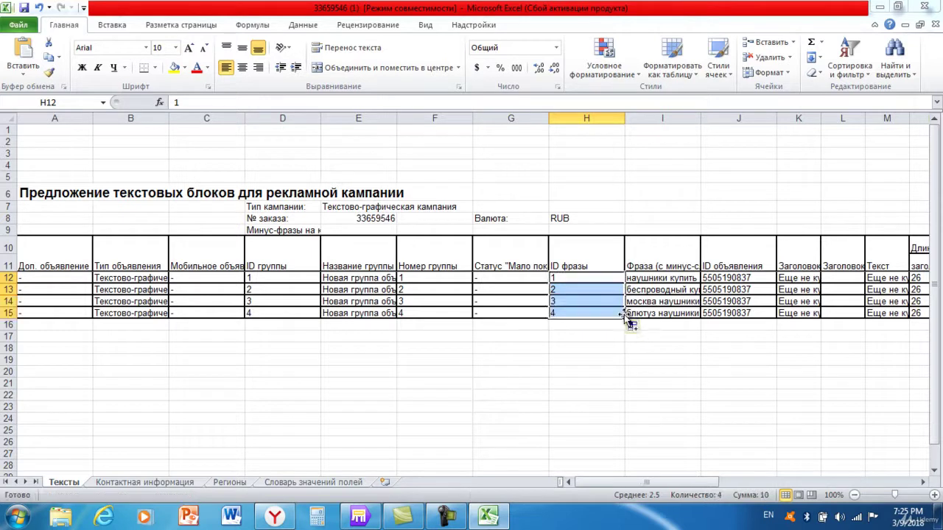
{"action": "left_click", "coordinate": [703, 396]}
Set the ad ID in cell J12 to 1.
{"action": "left_click", "coordinate": [757, 278]}
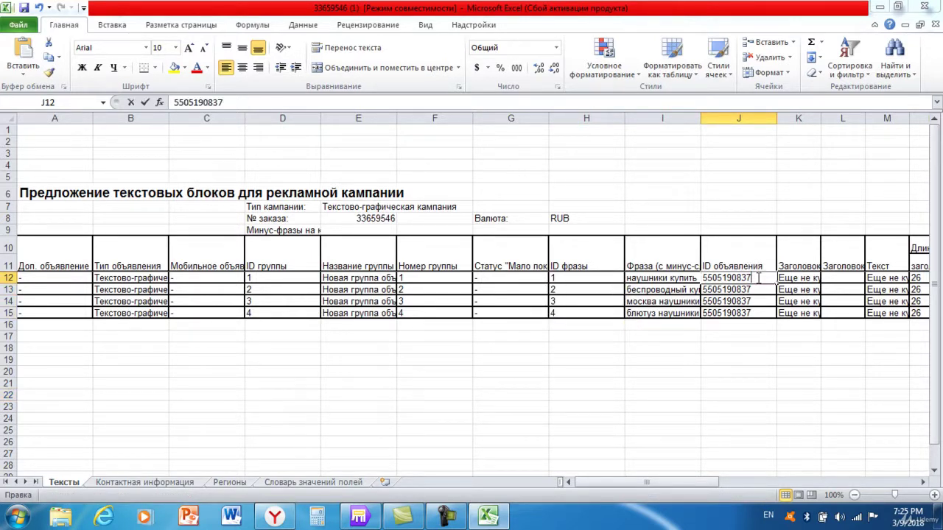
{"action": "double_click", "coordinate": [757, 278]}
{"action": "key", "text": "BackSpace"}
{"action": "key", "text": "BackSpace"}
{"action": "key", "text": "BackSpace"}
{"action": "key", "text": "BackSpace"}
{"action": "key", "text": "BackSpace"}
{"action": "key", "text": "BackSpace"}
{"action": "key", "text": "BackSpace"}
{"action": "key", "text": "BackSpace"}
{"action": "key", "text": "BackSpace"}
{"action": "key", "text": "BackSpace"}
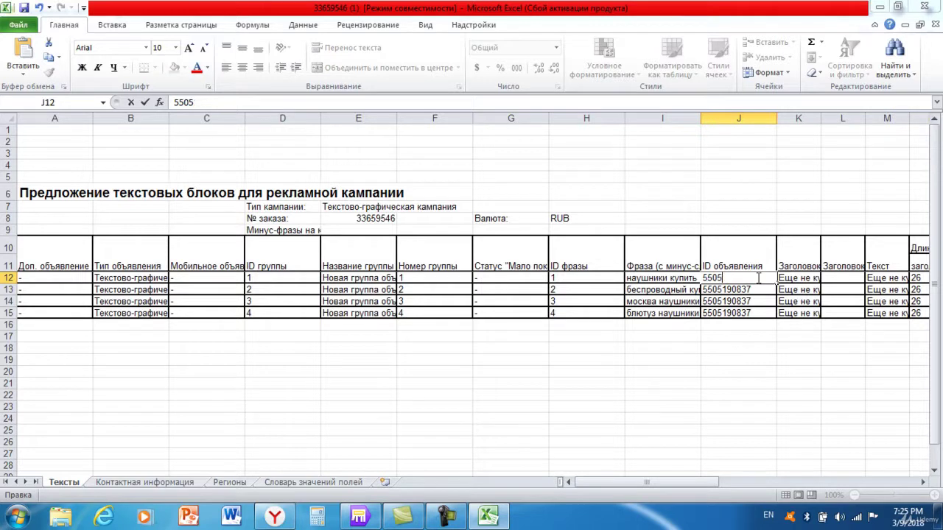
{"action": "type", "text": "1"}
Set the ad ID in J13 to 2 and extend the 1, 2 series down to J15.
{"action": "left_click", "coordinate": [759, 290]}
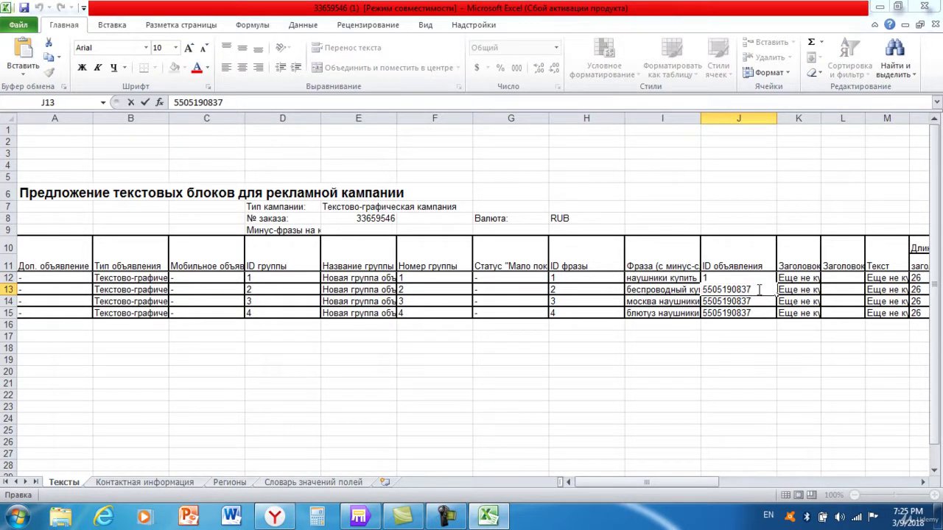
{"action": "double_click", "coordinate": [758, 290]}
{"action": "key", "text": "BackSpace"}
{"action": "key", "text": "BackSpace"}
{"action": "key", "text": "BackSpace"}
{"action": "key", "text": "BackSpace"}
{"action": "key", "text": "BackSpace"}
{"action": "key", "text": "BackSpace"}
{"action": "key", "text": "BackSpace"}
{"action": "key", "text": "BackSpace"}
{"action": "key", "text": "BackSpace"}
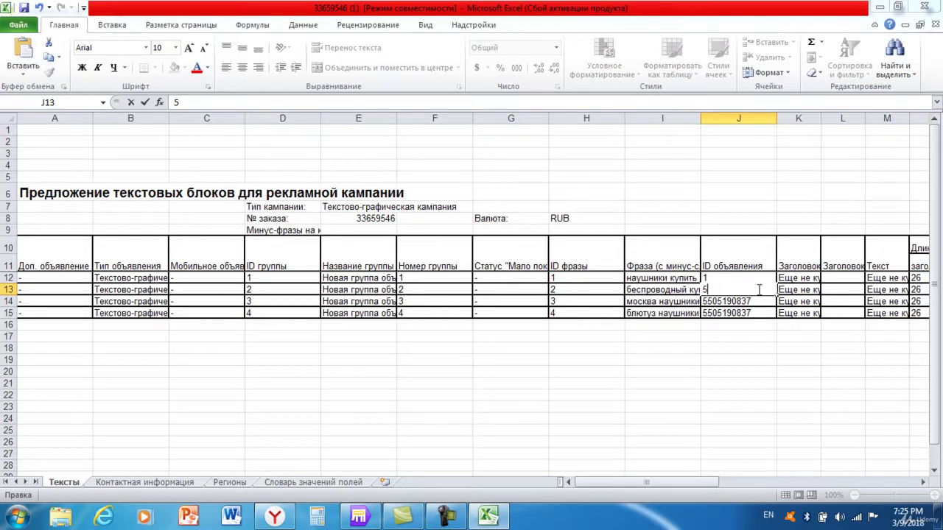
{"action": "key", "text": "BackSpace"}
{"action": "type", "text": "2"}
{"action": "left_click", "coordinate": [759, 209]}
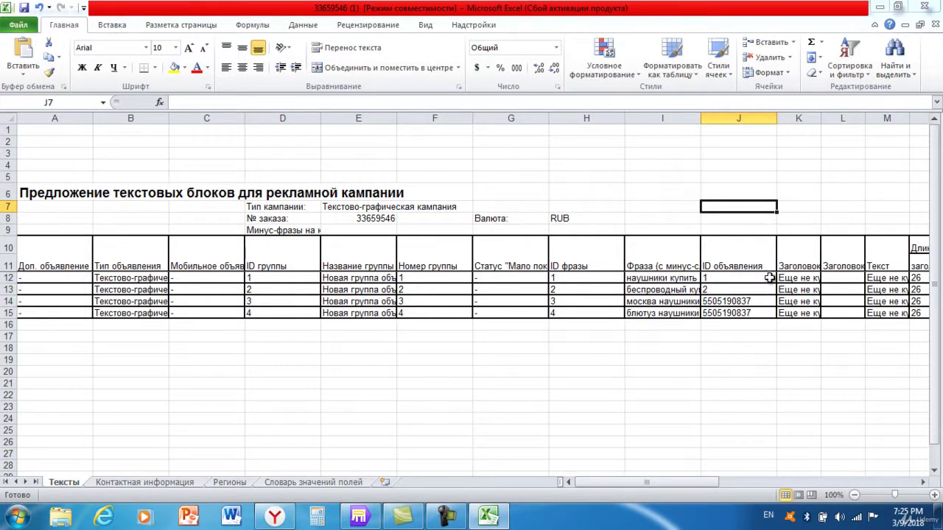
{"action": "left_click_drag", "start_coordinate": [769, 278], "coordinate": [773, 314]}
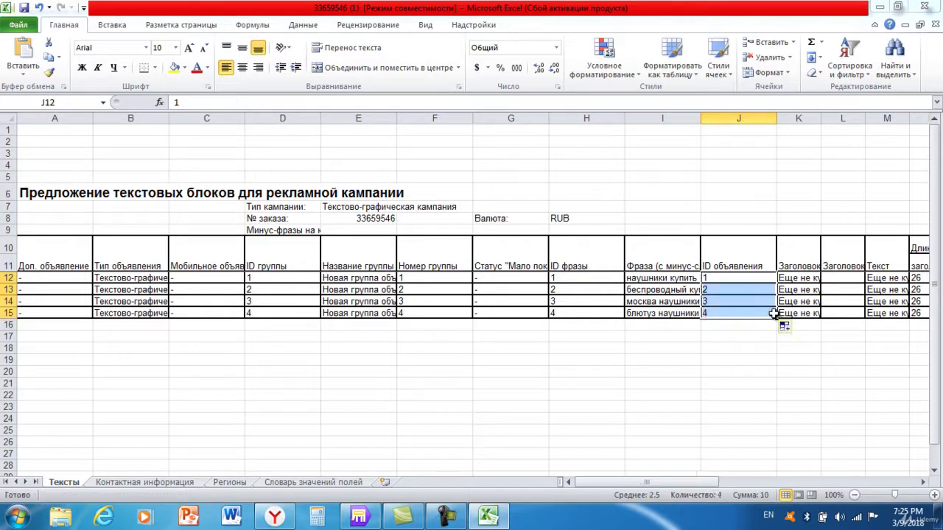
{"action": "left_click", "coordinate": [780, 359]}
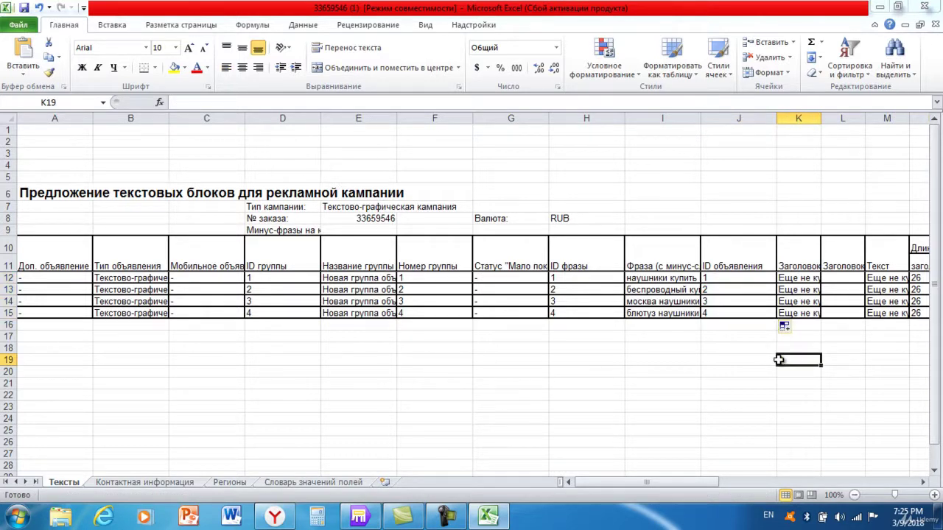
Clear the order number from cell E8.
{"action": "double_click", "coordinate": [391, 219]}
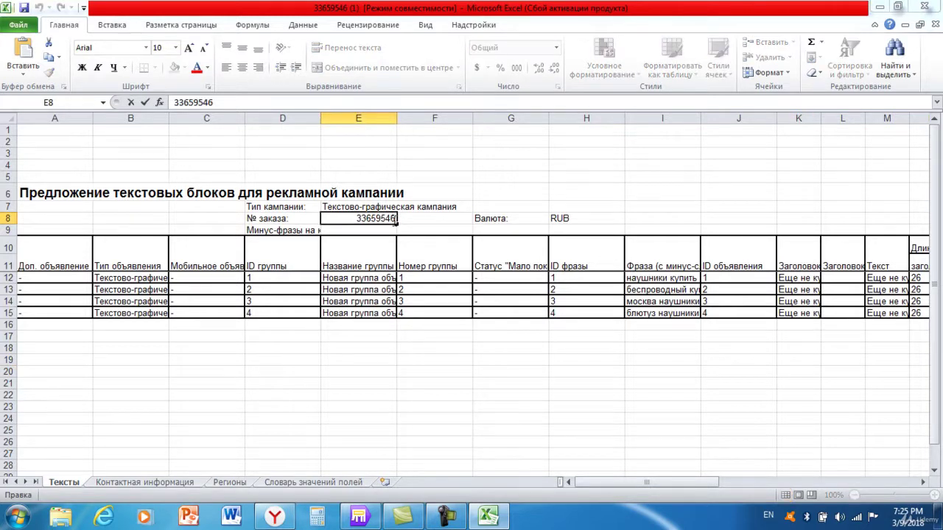
{"action": "key", "text": "BackSpace"}
{"action": "key", "text": "BackSpace"}
{"action": "key", "text": "BackSpace"}
{"action": "key", "text": "BackSpace"}
{"action": "key", "text": "BackSpace"}
{"action": "key", "text": "BackSpace"}
{"action": "key", "text": "BackSpace"}
{"action": "key", "text": "BackSpace"}
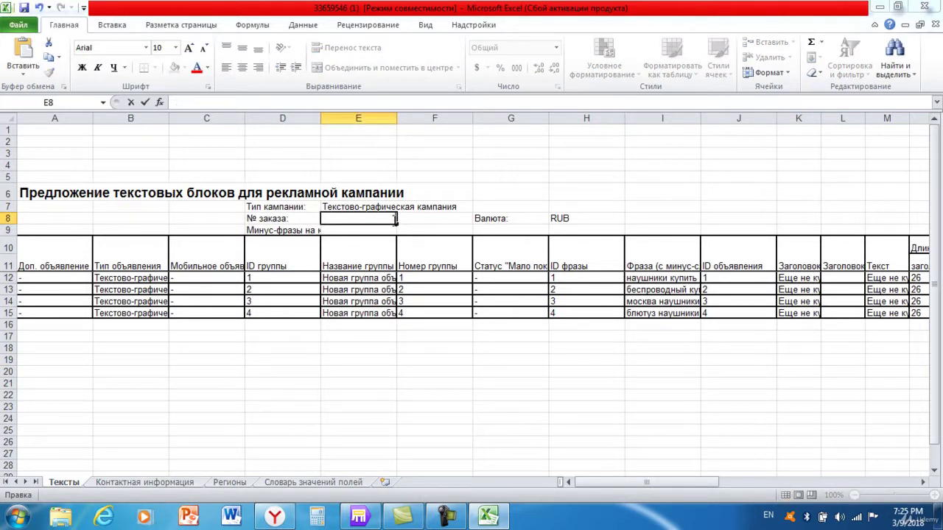
{"action": "left_click", "coordinate": [515, 165]}
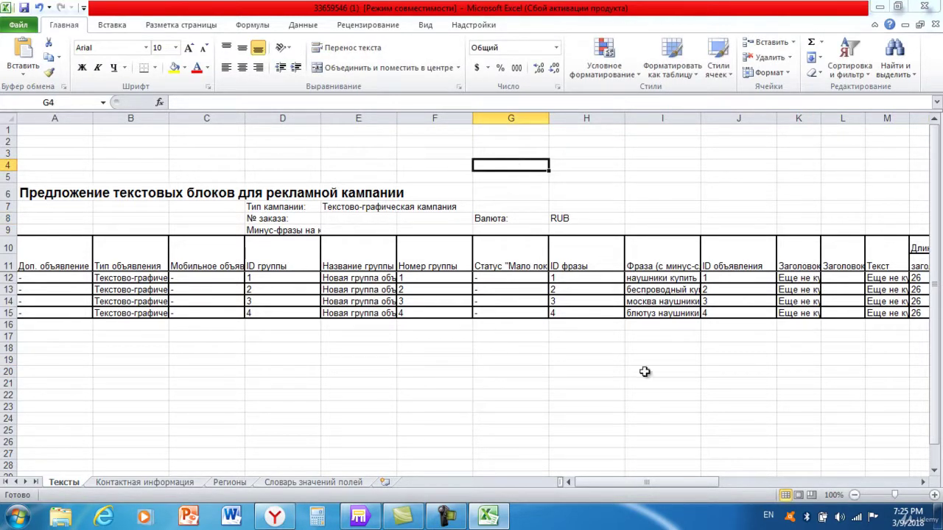
Save the edited campaign workbook and close it.
{"action": "left_click_drag", "start_coordinate": [591, 481], "coordinate": [601, 480]}
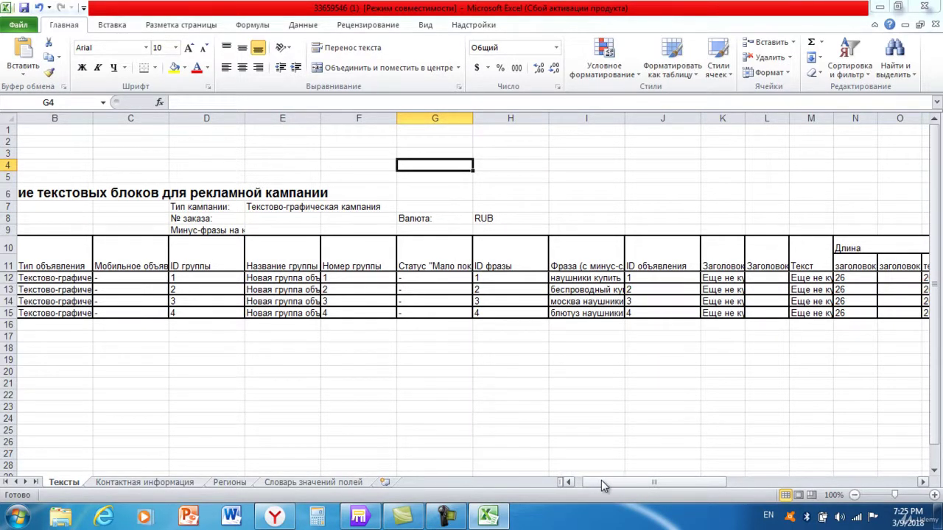
{"action": "left_click", "coordinate": [26, 8]}
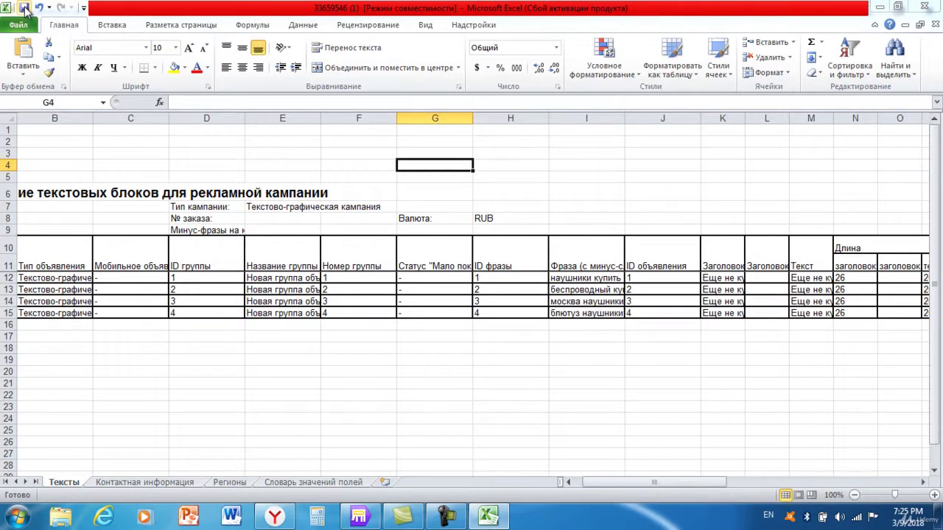
{"action": "left_click", "coordinate": [921, 11]}
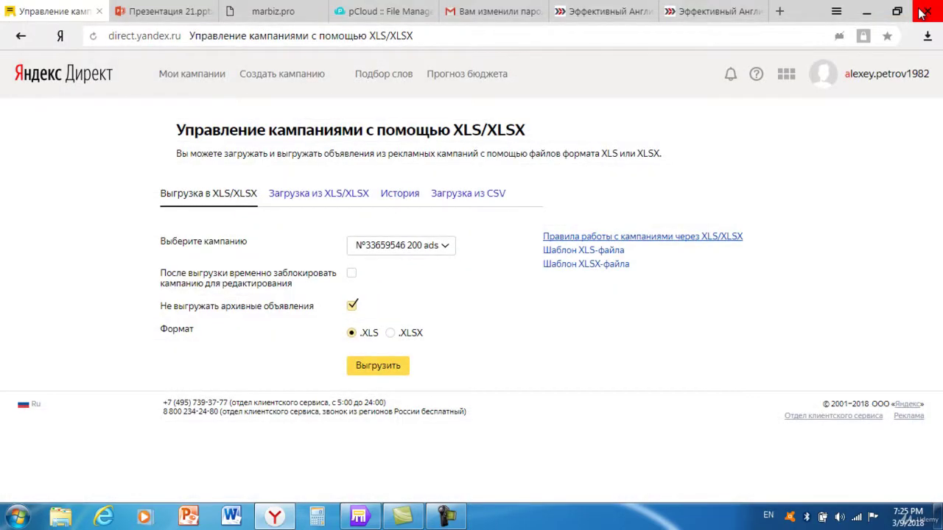
Move the edited campaign workbook from the Downloads folder to the desktop.
{"action": "left_click", "coordinate": [867, 13]}
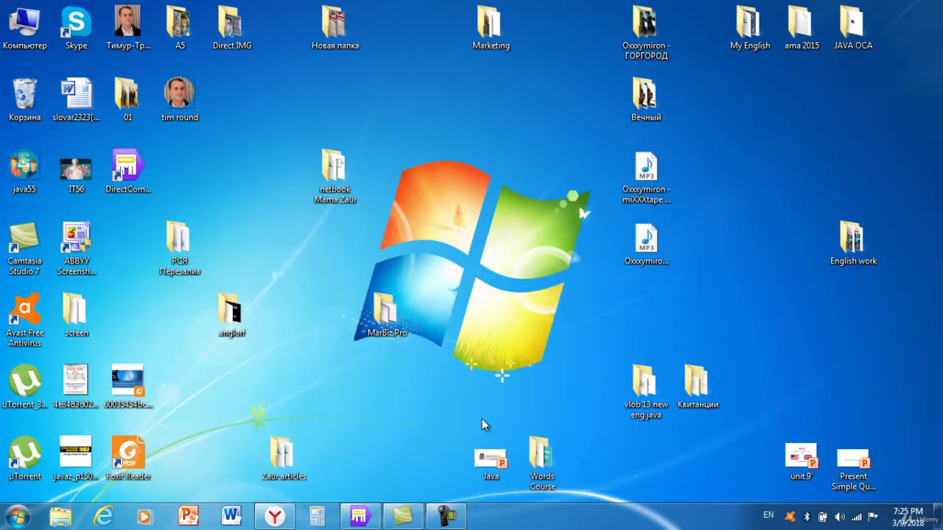
{"action": "left_click", "coordinate": [275, 517]}
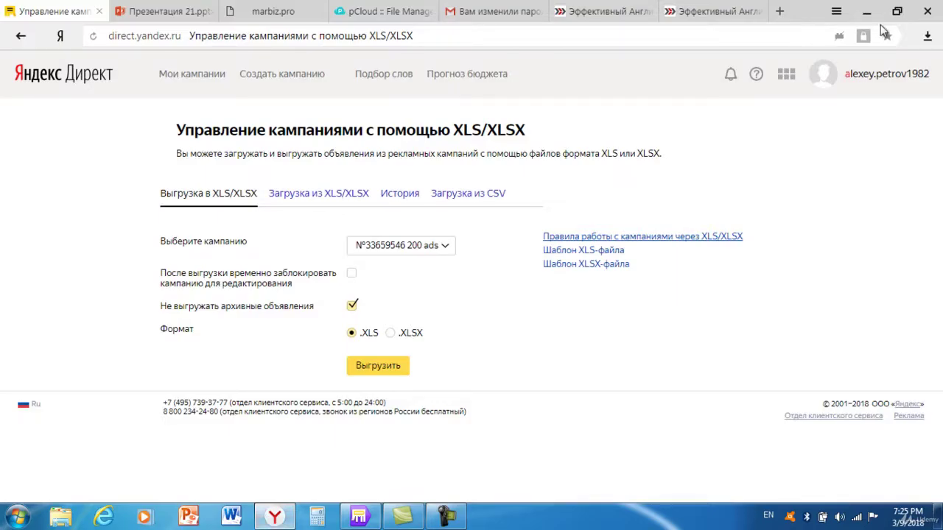
{"action": "left_click", "coordinate": [926, 36]}
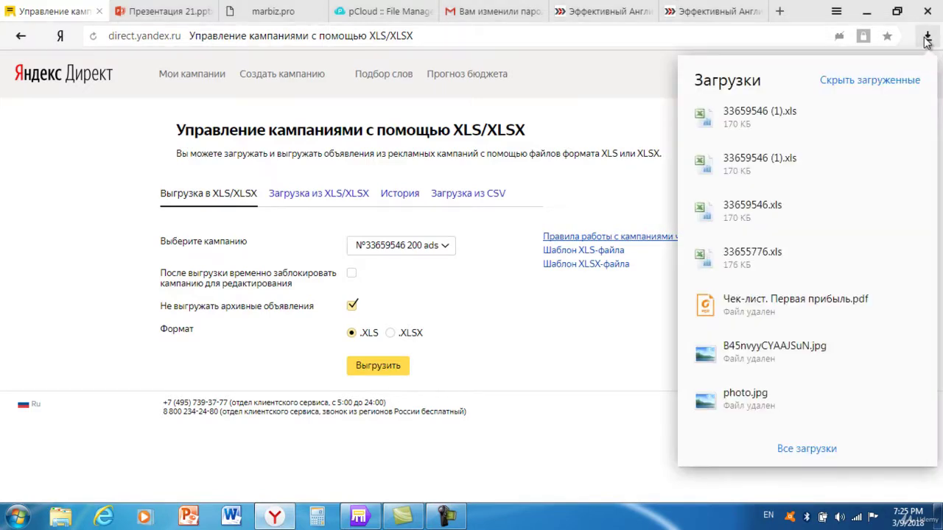
{"action": "left_click", "coordinate": [812, 140]}
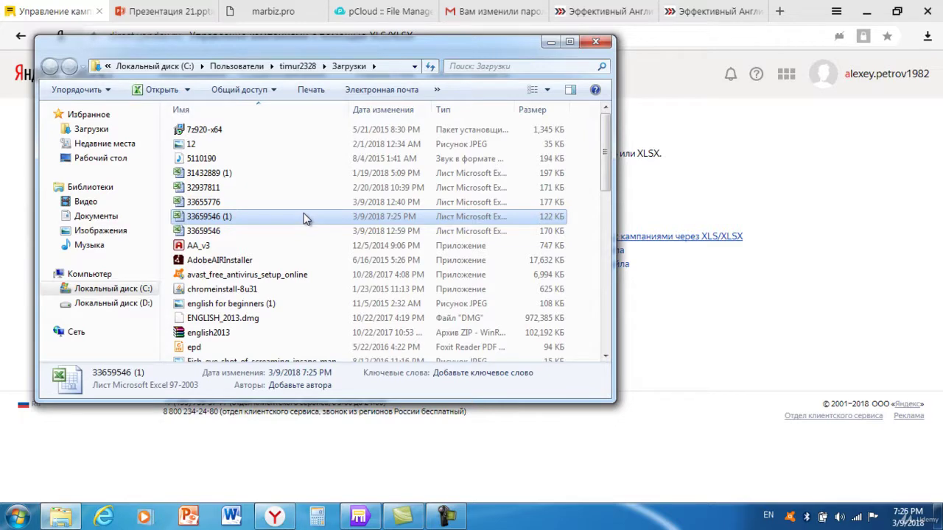
{"action": "right_click", "coordinate": [303, 216]}
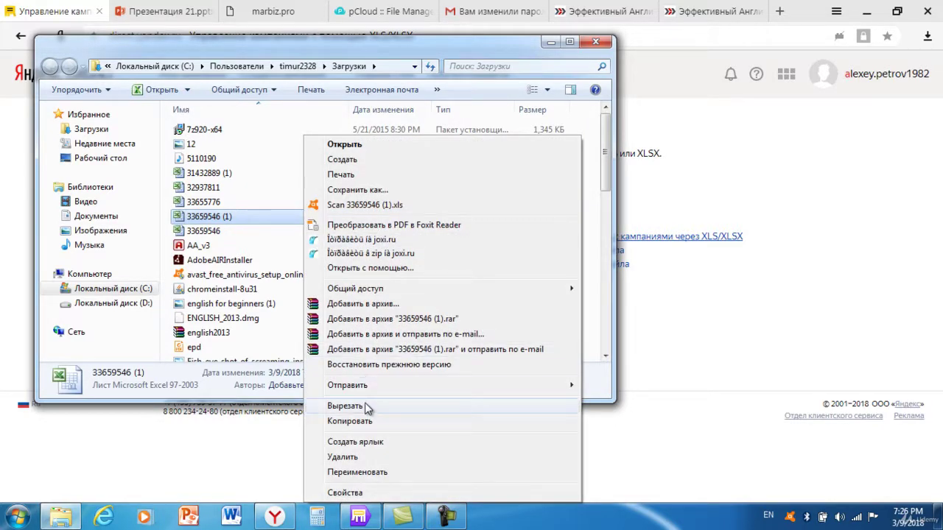
{"action": "left_click", "coordinate": [367, 407]}
{"action": "left_click", "coordinate": [555, 42]}
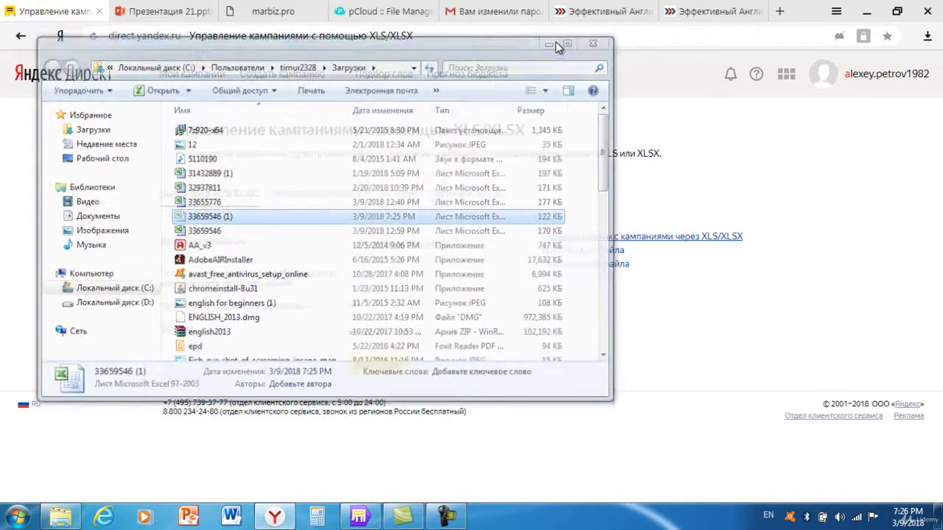
{"action": "left_click", "coordinate": [866, 11]}
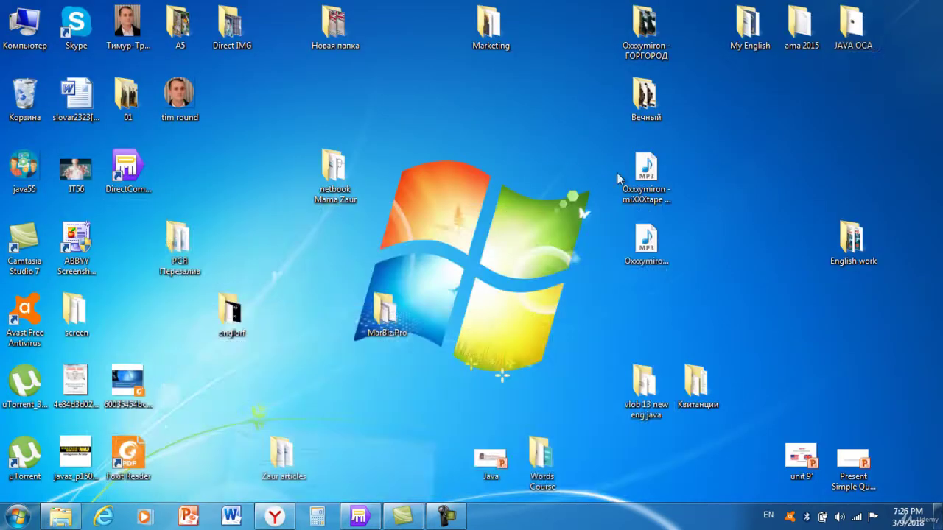
{"action": "right_click", "coordinate": [297, 341]}
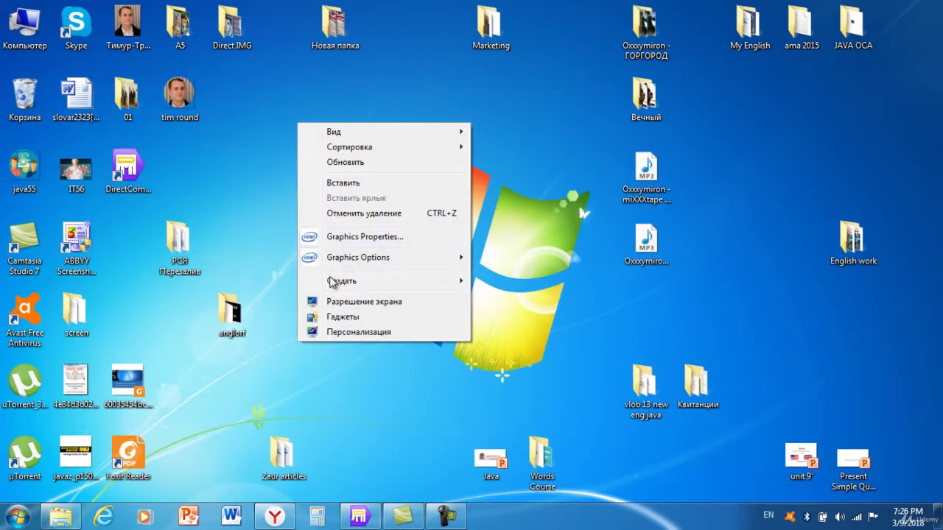
{"action": "left_click", "coordinate": [329, 184]}
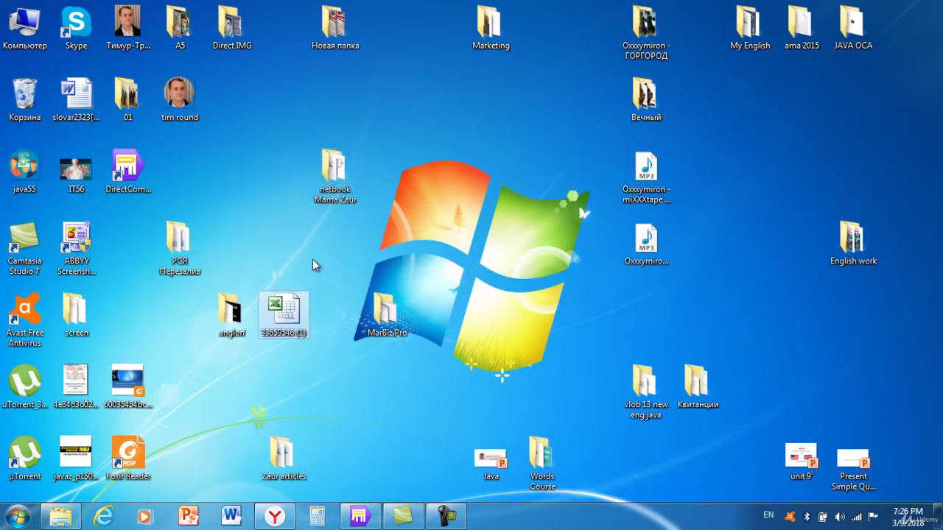
{"action": "left_click_drag", "start_coordinate": [286, 311], "coordinate": [309, 323]}
Switch to Direct Commander and import the edited workbook from the desktop as a new campaign, including its linked images.
{"action": "left_click", "coordinate": [359, 518]}
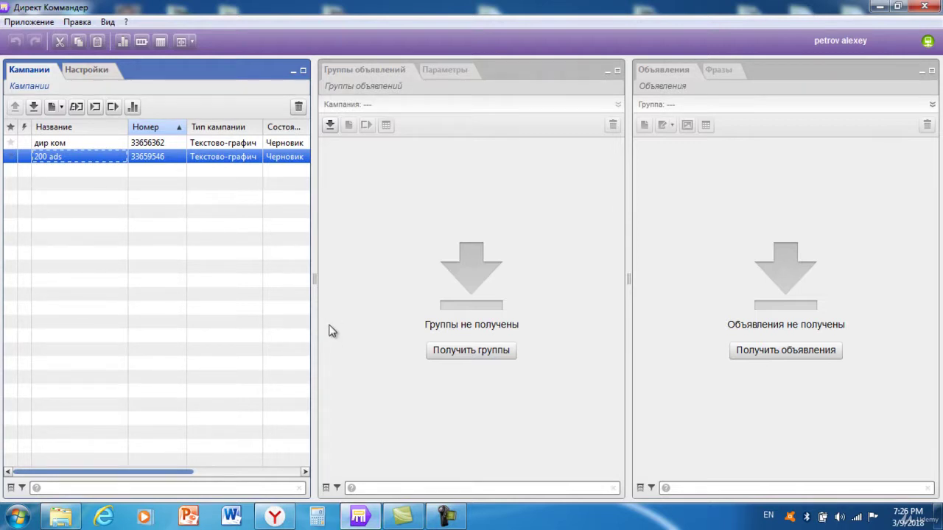
{"action": "left_click", "coordinate": [33, 107]}
{"action": "left_click", "coordinate": [77, 109]}
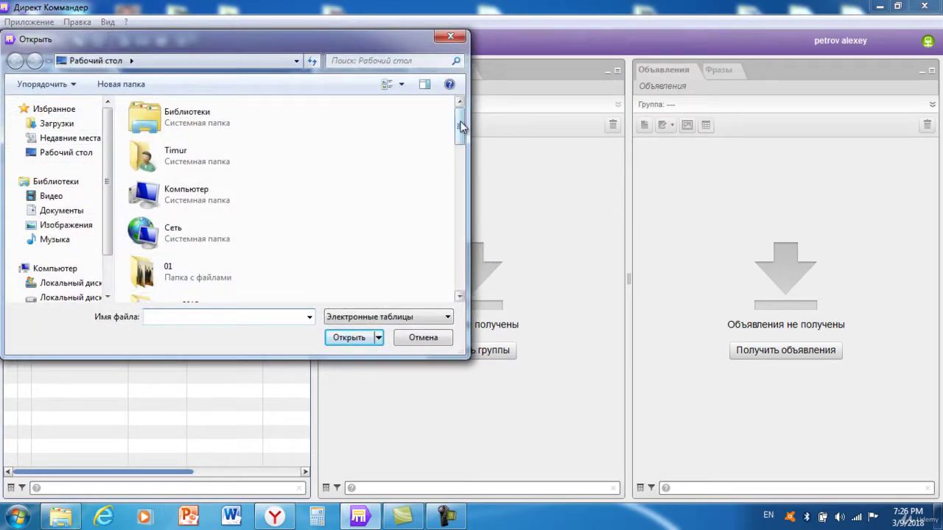
{"action": "left_click_drag", "start_coordinate": [461, 126], "coordinate": [461, 277]}
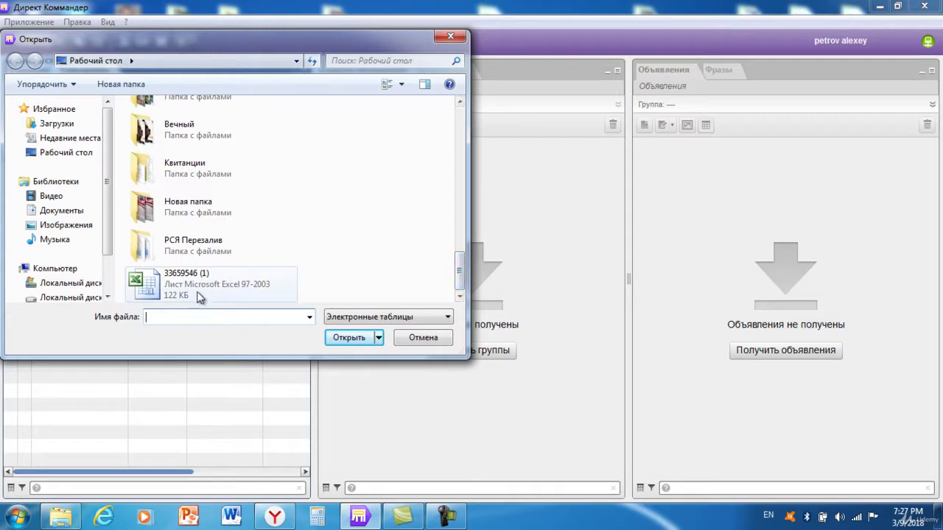
{"action": "left_click", "coordinate": [200, 295]}
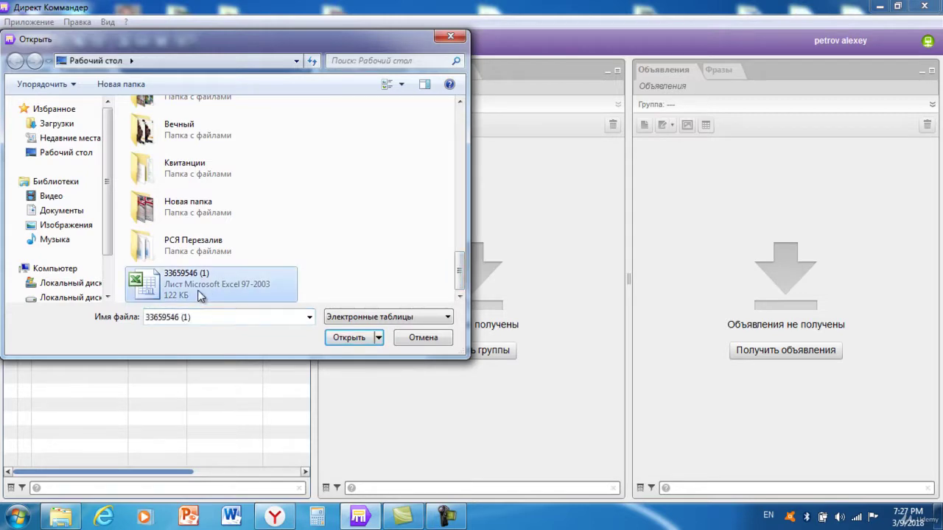
{"action": "left_click", "coordinate": [351, 339]}
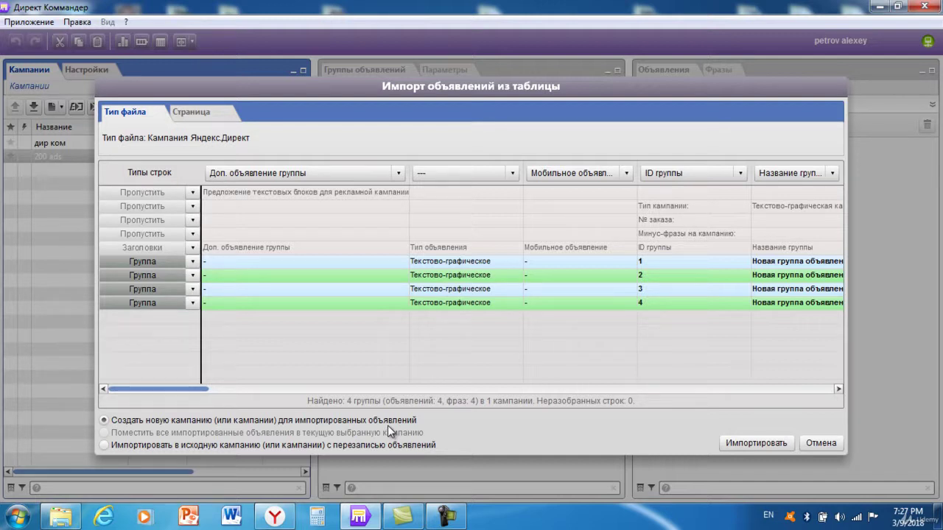
{"action": "left_click", "coordinate": [741, 446]}
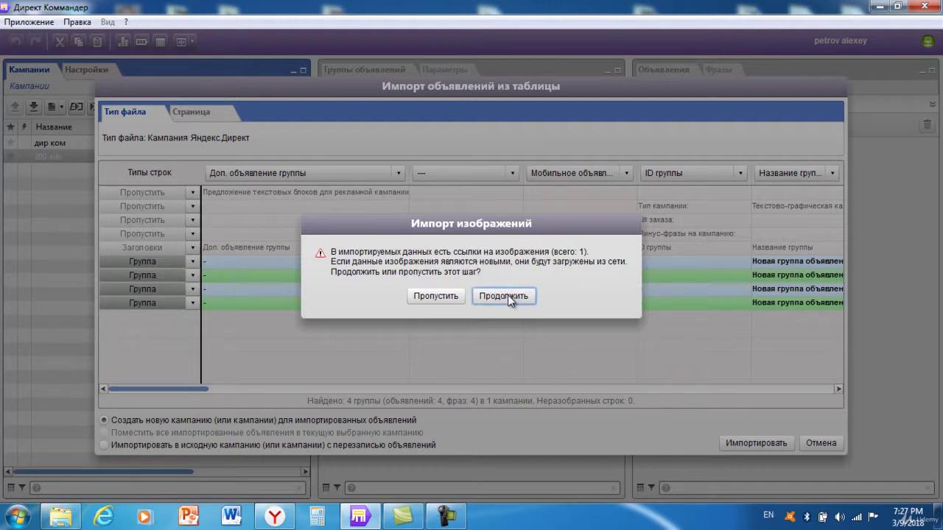
{"action": "left_click", "coordinate": [505, 296]}
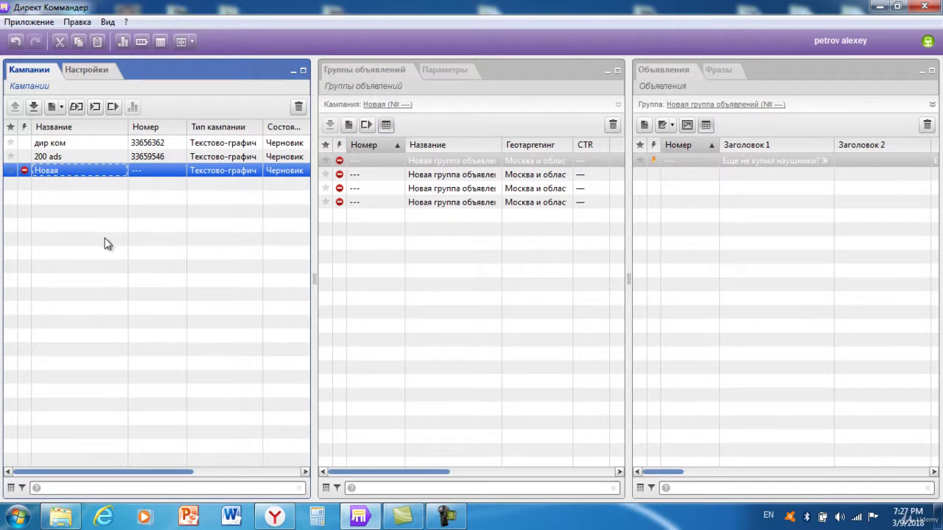
Select all ad groups of the imported campaign "Новая" and review the texts, links and types of their ads.
{"action": "mouse_move", "coordinate": [25, 171]}
{"action": "mouse_move", "coordinate": [339, 165]}
{"action": "left_click", "coordinate": [374, 162]}
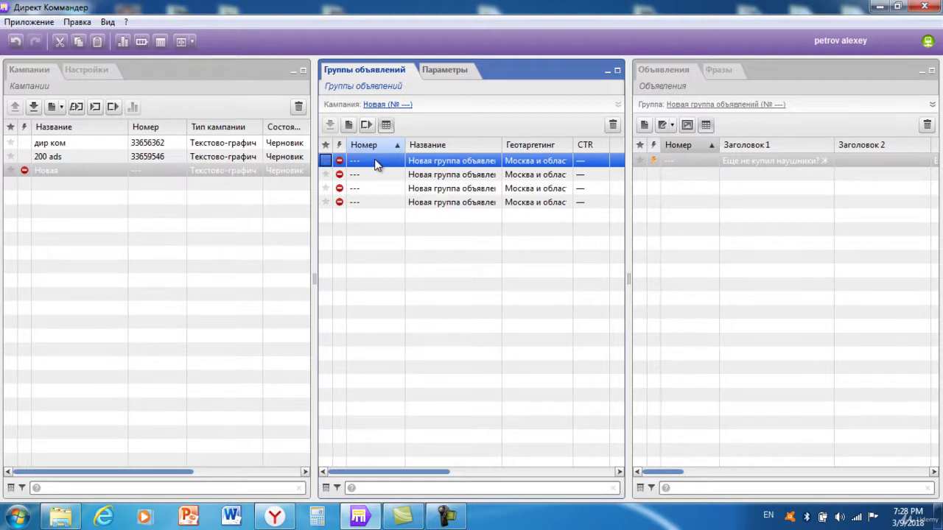
{"action": "key", "text": "ctrl+a"}
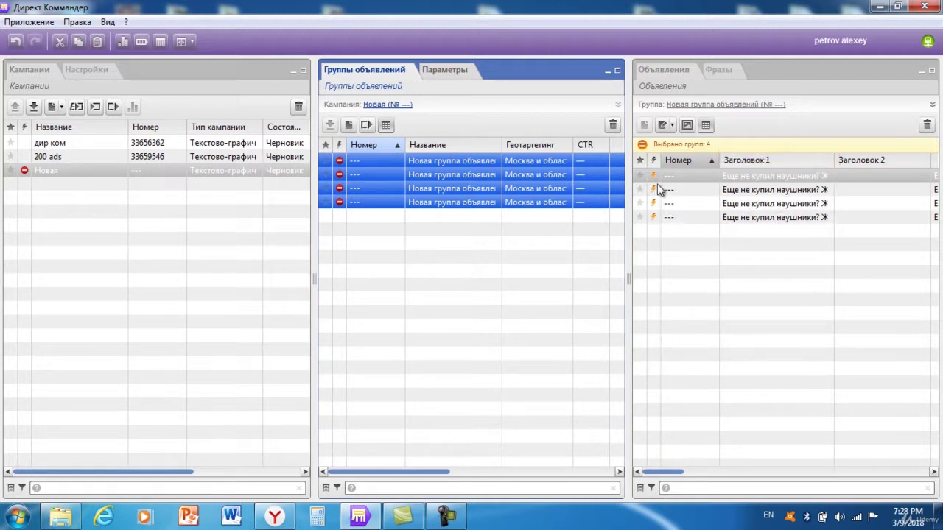
{"action": "left_click", "coordinate": [676, 472]}
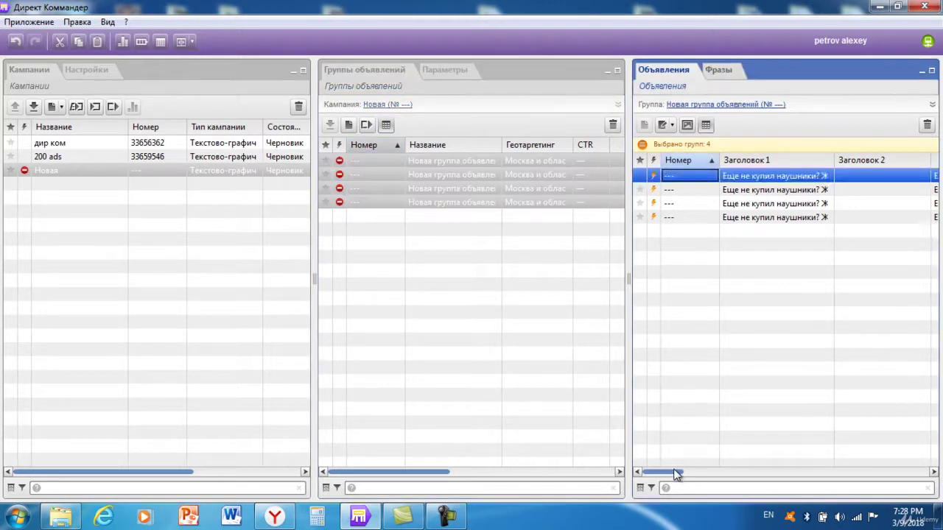
{"action": "left_click", "coordinate": [685, 471]}
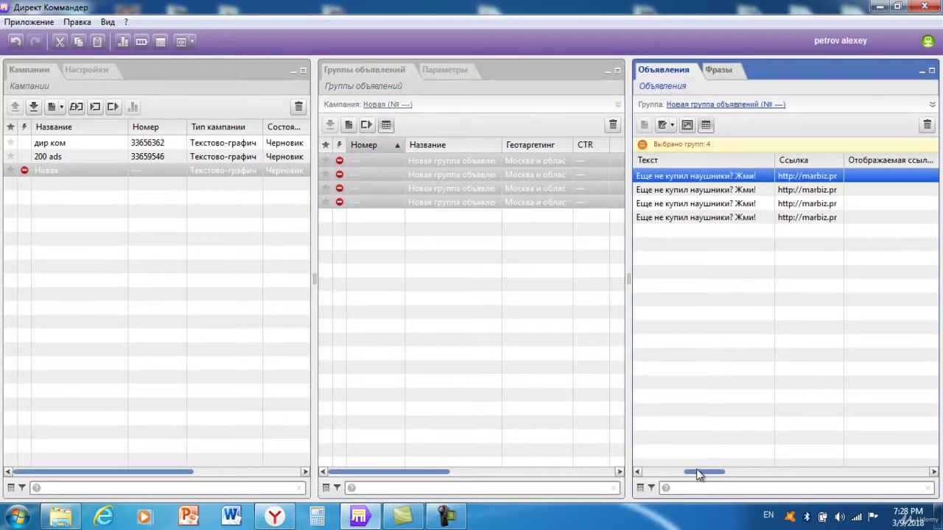
{"action": "scroll", "coordinate": [692, 470], "scroll_direction": "right", "scroll_amount": 2}
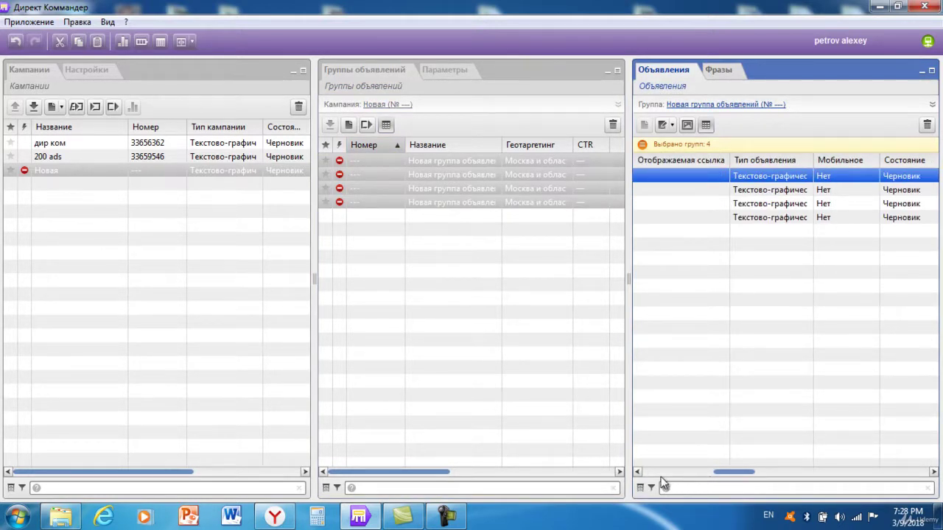
Set the bid of each of the four key phrases in the campaign "Новая" to 3 rubles.
{"action": "left_click", "coordinate": [721, 74]}
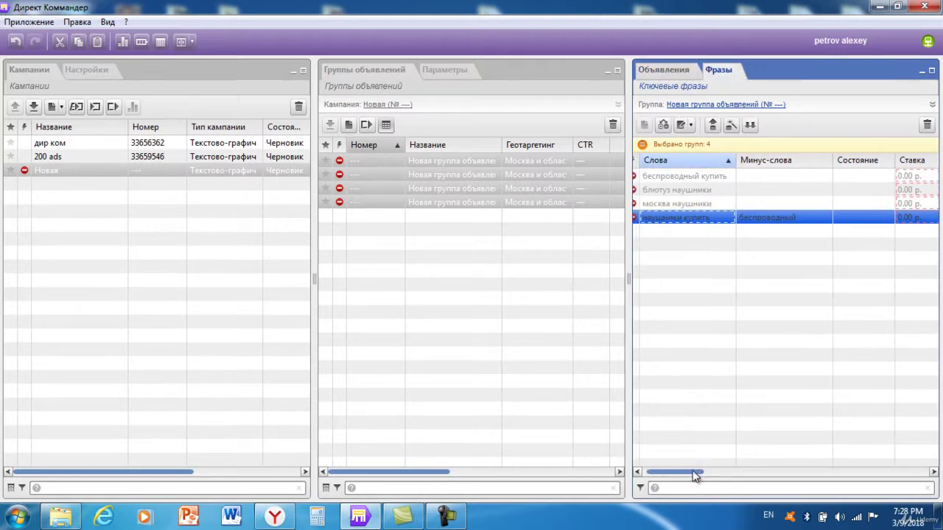
{"action": "left_click_drag", "start_coordinate": [695, 474], "coordinate": [685, 475]}
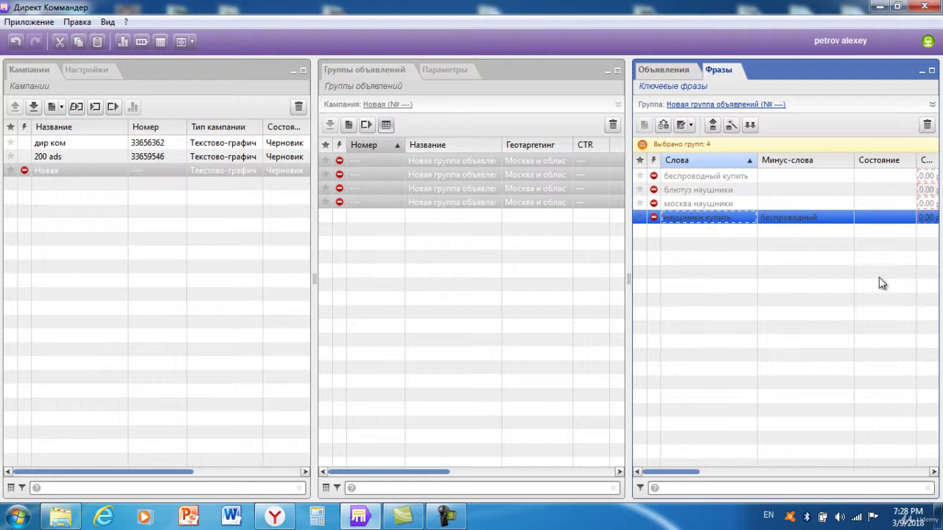
{"action": "left_click", "coordinate": [925, 218]}
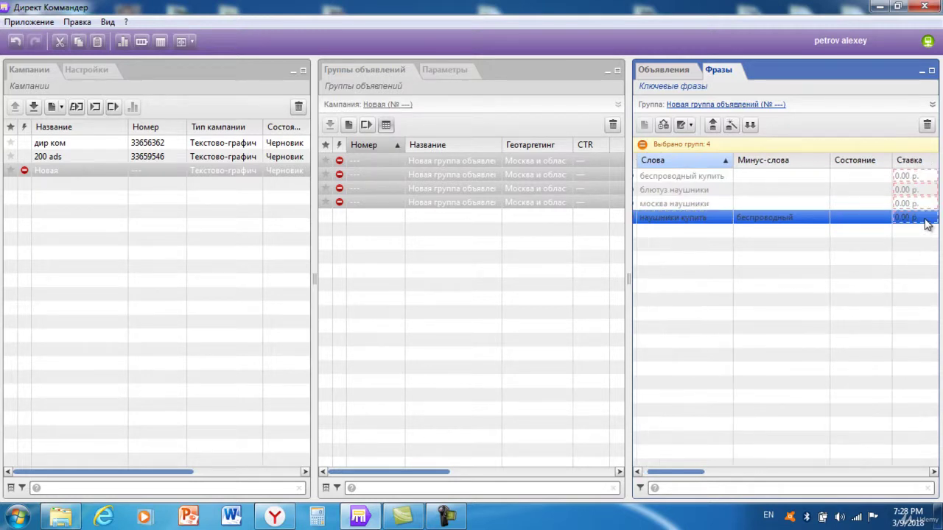
{"action": "left_click", "coordinate": [915, 178]}
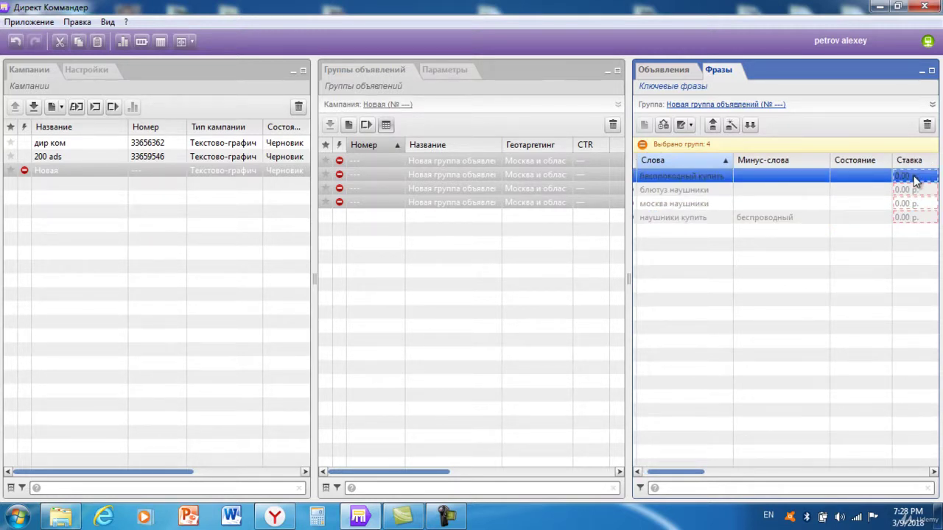
{"action": "type", "text": "3"}
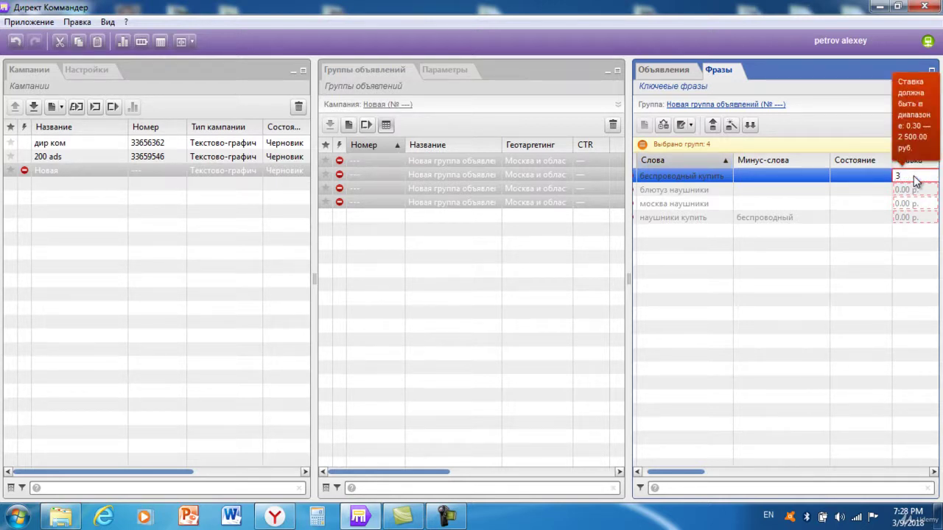
{"action": "left_click", "coordinate": [920, 195]}
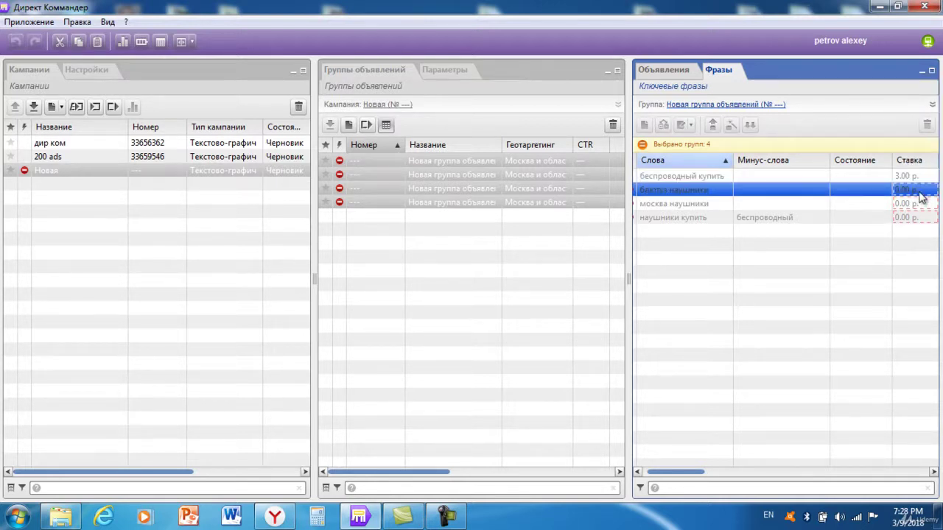
{"action": "type", "text": "3"}
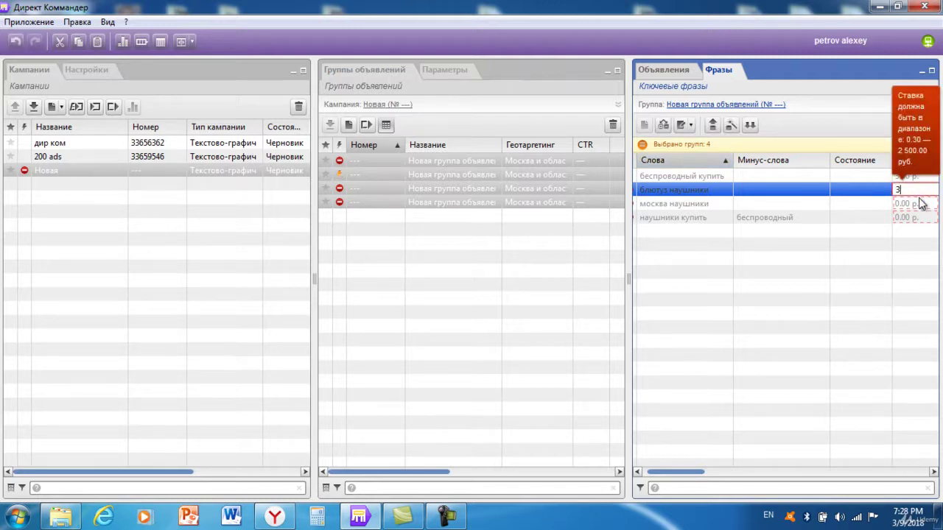
{"action": "left_click", "coordinate": [920, 209]}
{"action": "type", "text": "3"}
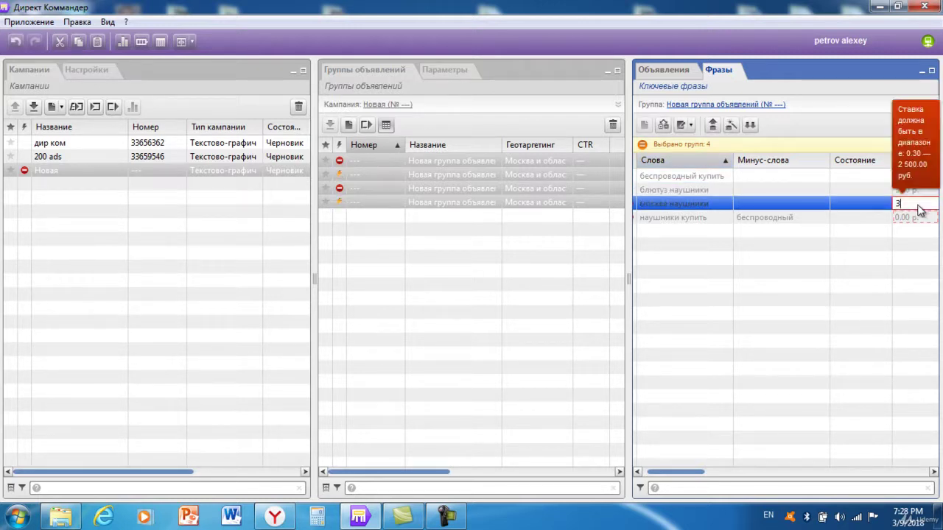
{"action": "left_click", "coordinate": [920, 221]}
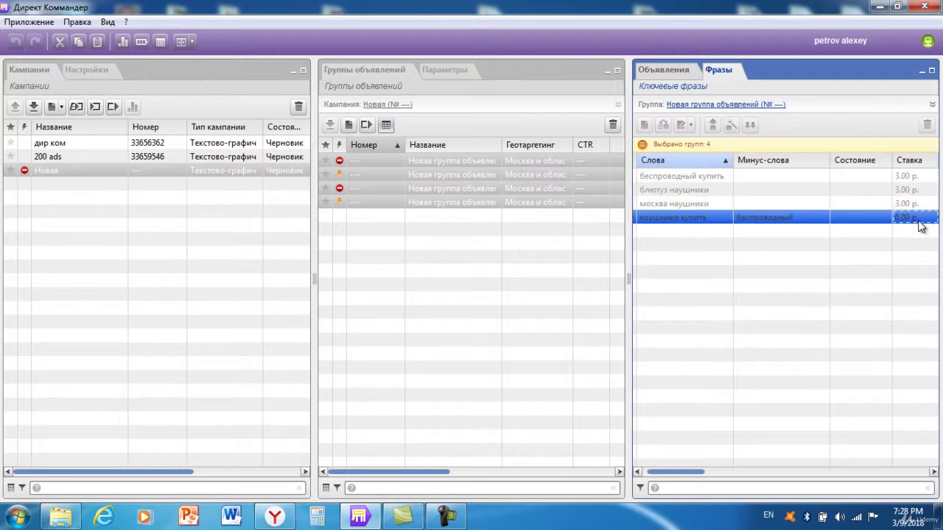
{"action": "type", "text": "3"}
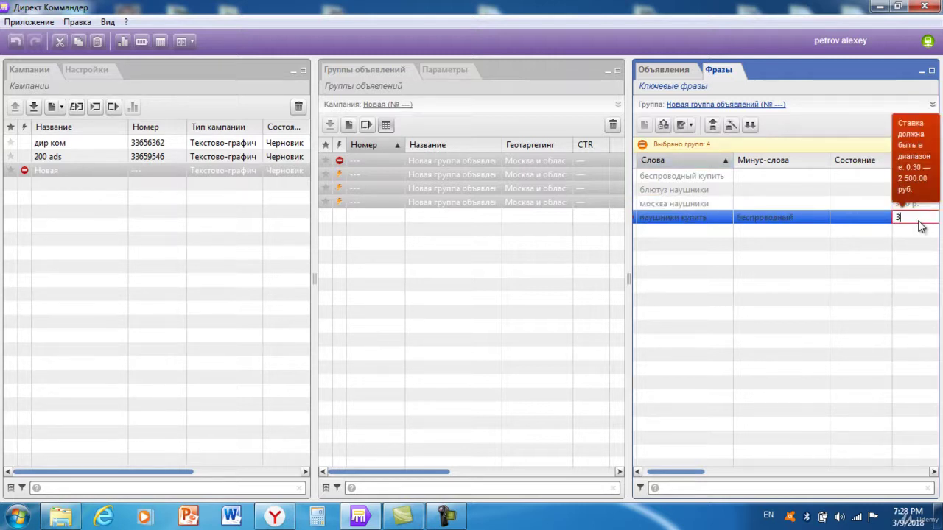
{"action": "left_click", "coordinate": [908, 272]}
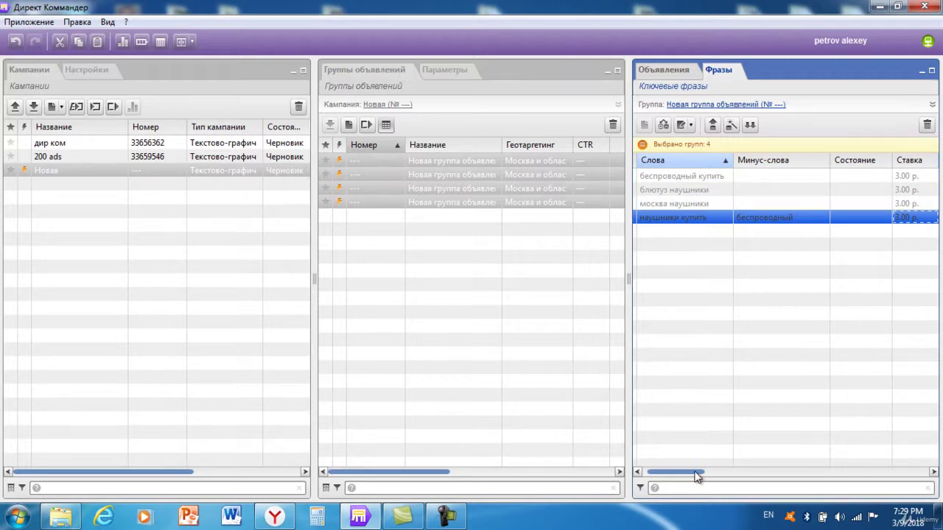
{"action": "left_click_drag", "start_coordinate": [694, 472], "coordinate": [686, 473]}
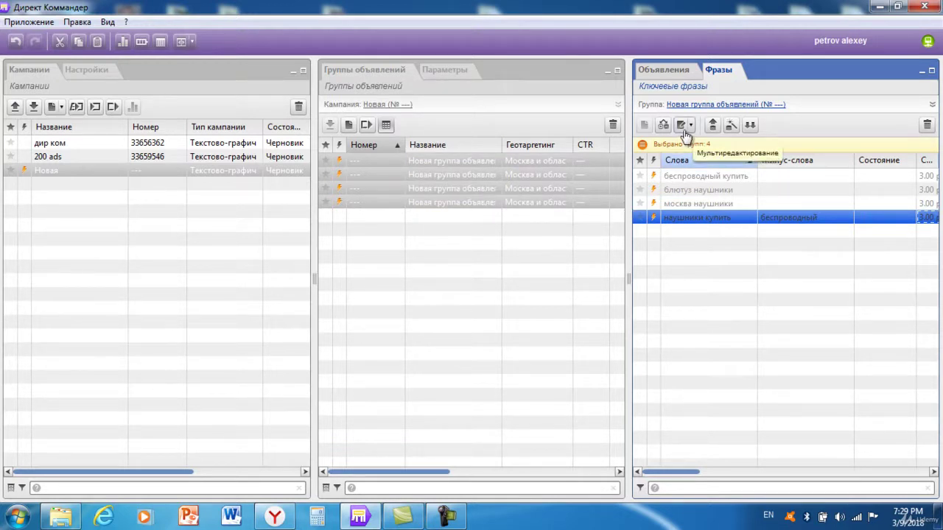
Return to the ads list and view the first ad's image in the image wizard, leaving it without changes.
{"action": "left_click", "coordinate": [659, 74]}
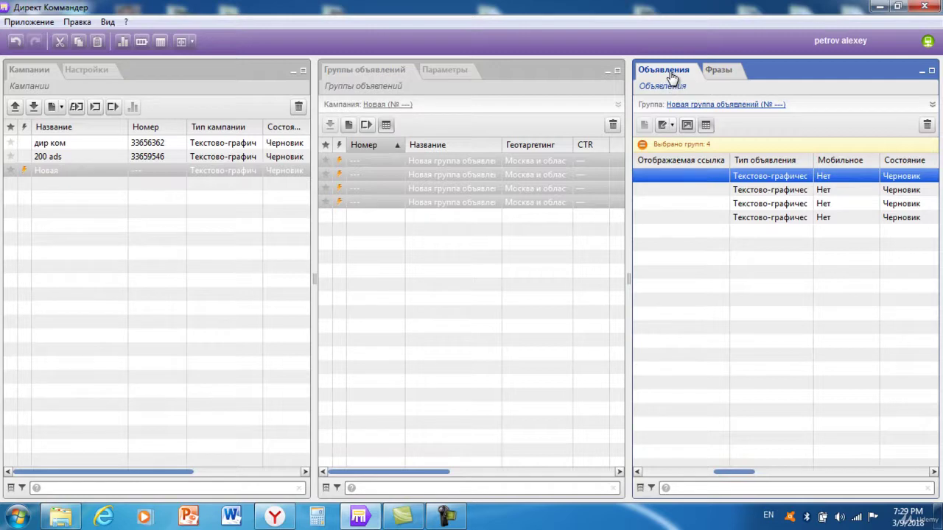
{"action": "left_click", "coordinate": [686, 125]}
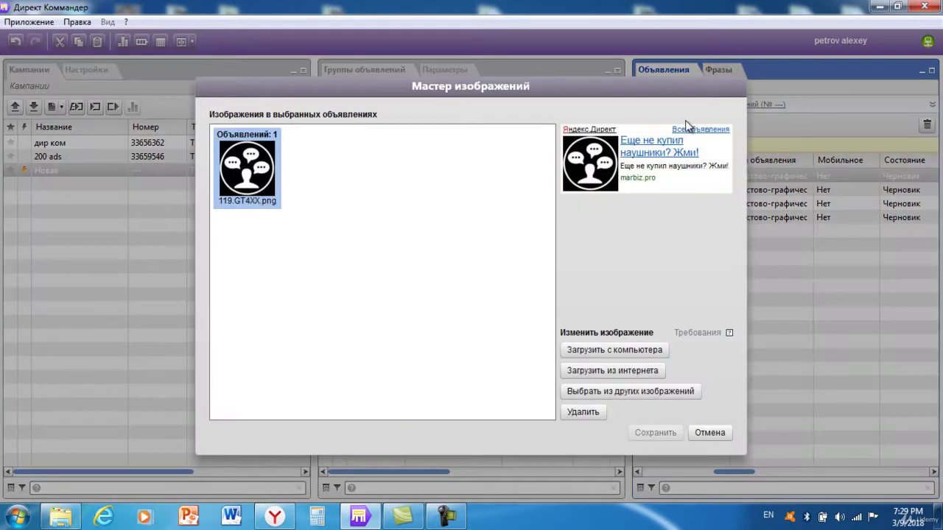
{"action": "left_click", "coordinate": [707, 433]}
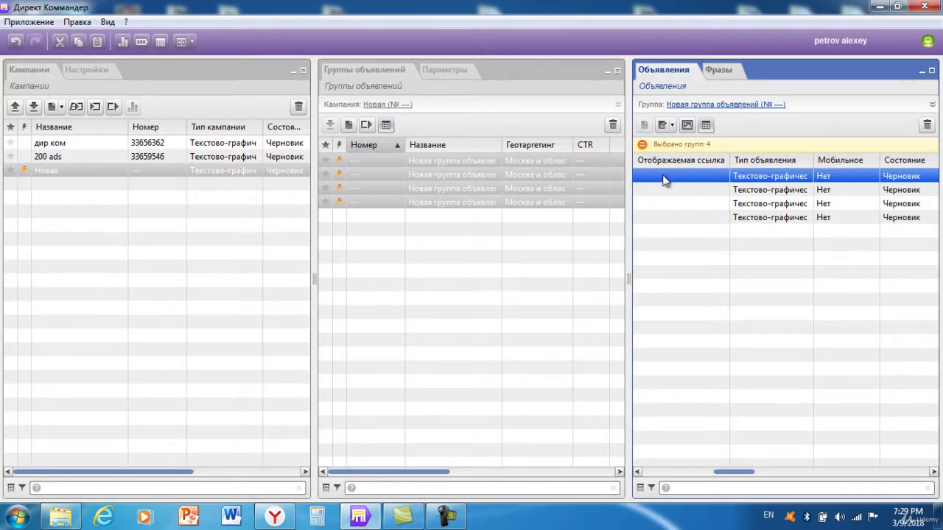
Replace the image of all four ads with "brain (1)" from the Direct IMG folder, keeping the free aspect ratio, and save.
{"action": "key", "text": "ctrl+a"}
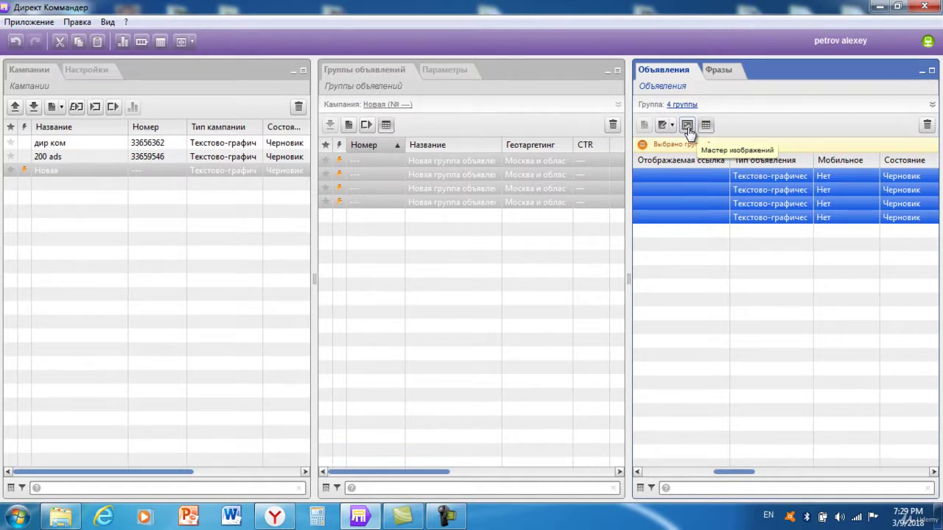
{"action": "left_click", "coordinate": [687, 126]}
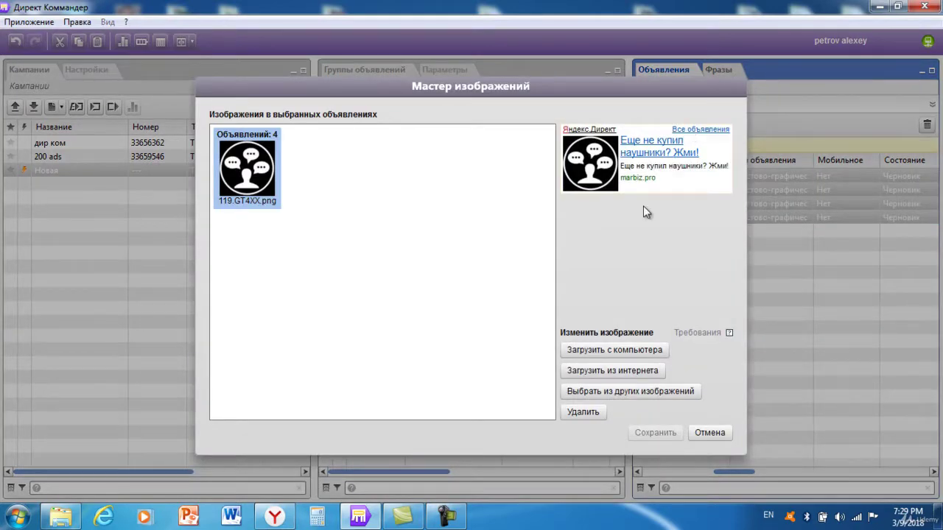
{"action": "left_click", "coordinate": [610, 350]}
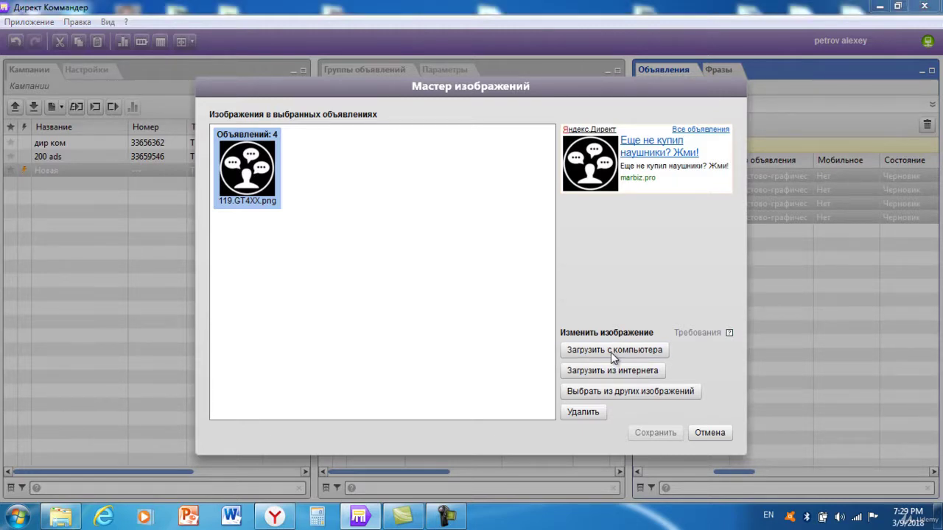
{"action": "type", "text": "d"}
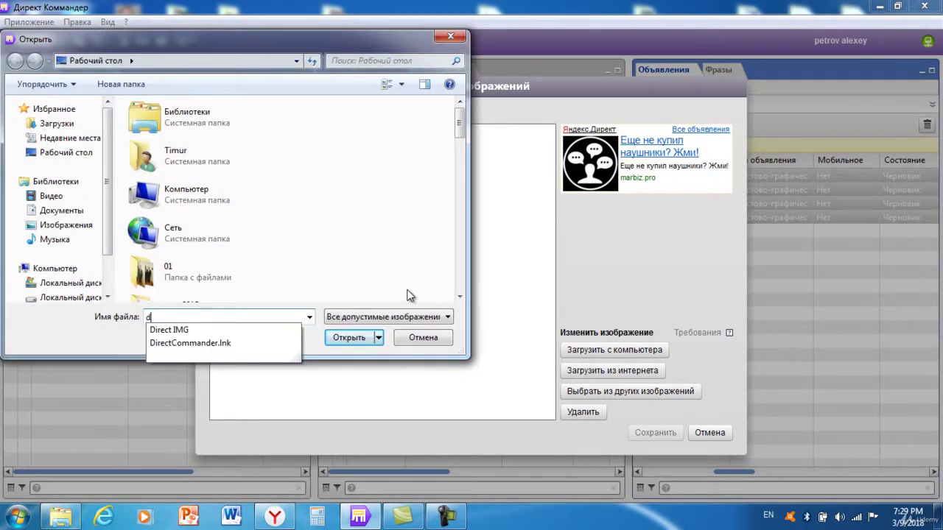
{"action": "type", "text": "ir"}
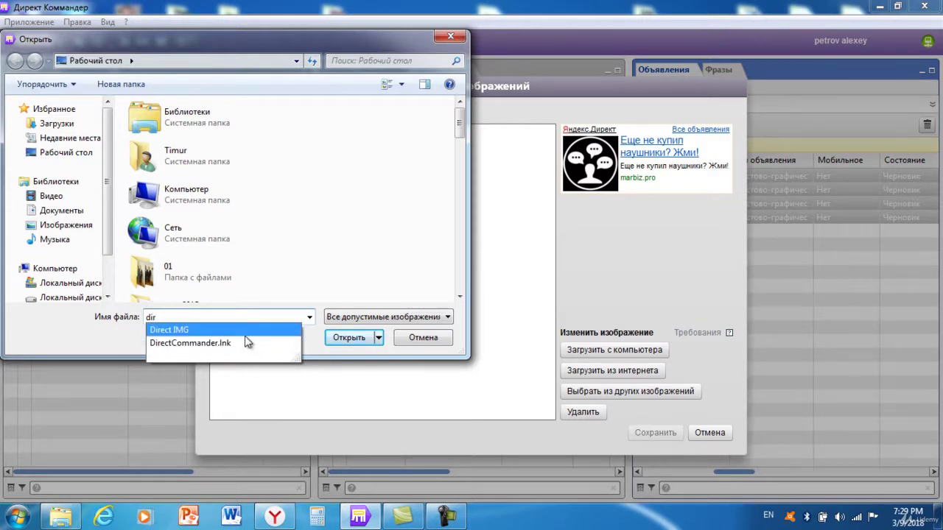
{"action": "left_click", "coordinate": [243, 330]}
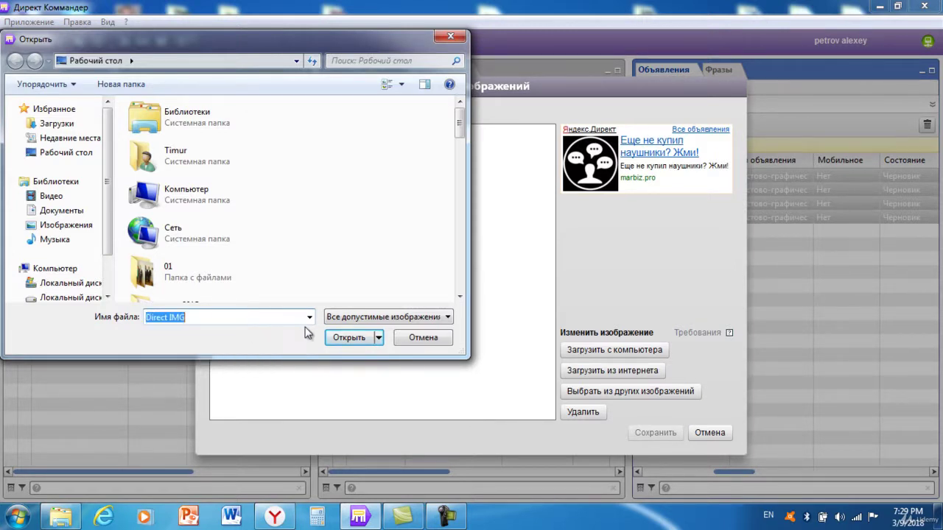
{"action": "left_click", "coordinate": [340, 338]}
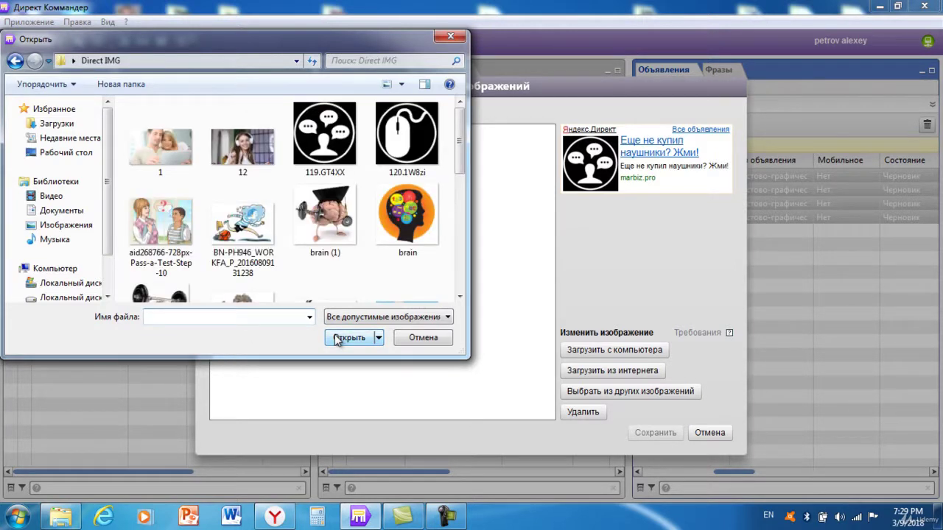
{"action": "left_click", "coordinate": [333, 232]}
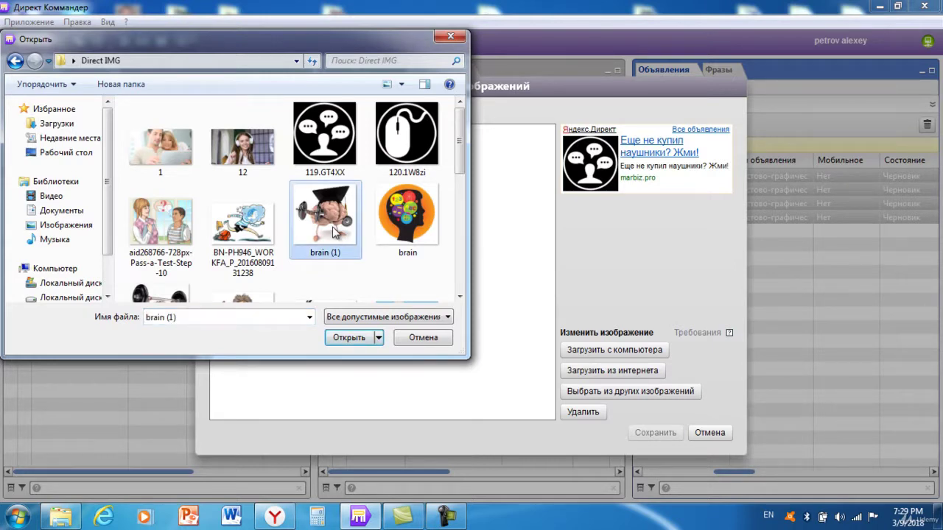
{"action": "left_click", "coordinate": [349, 338]}
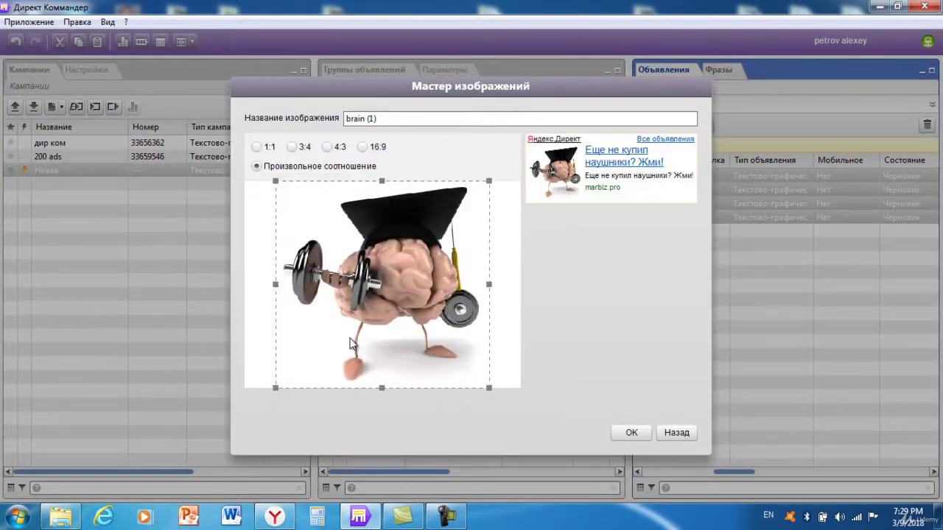
{"action": "left_click", "coordinate": [630, 435]}
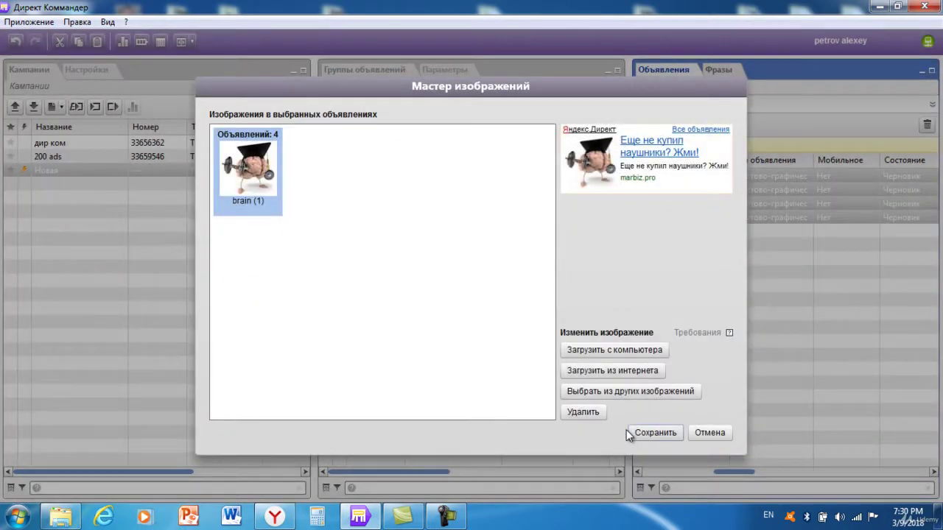
{"action": "left_click", "coordinate": [640, 434]}
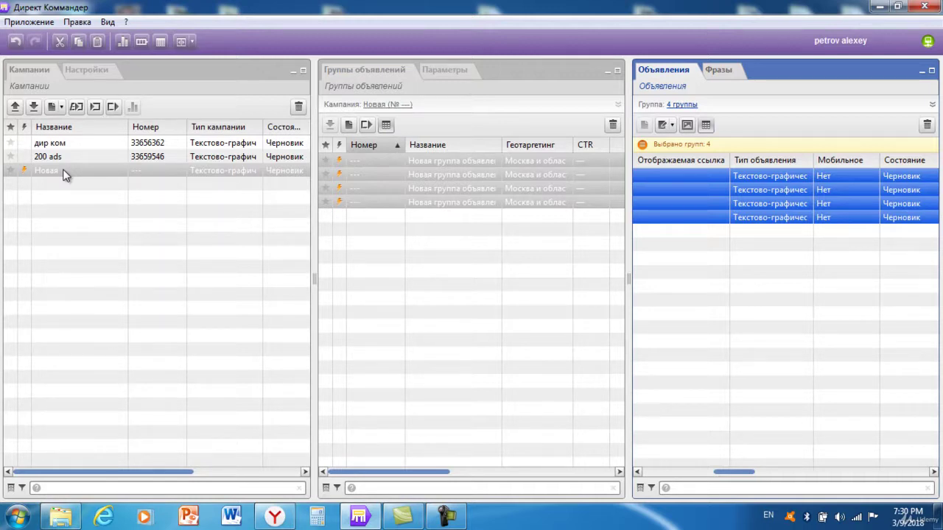
Send the campaign "Новая" to the server, close the completion dialog and minimize Direct Commander.
{"action": "left_click", "coordinate": [15, 108]}
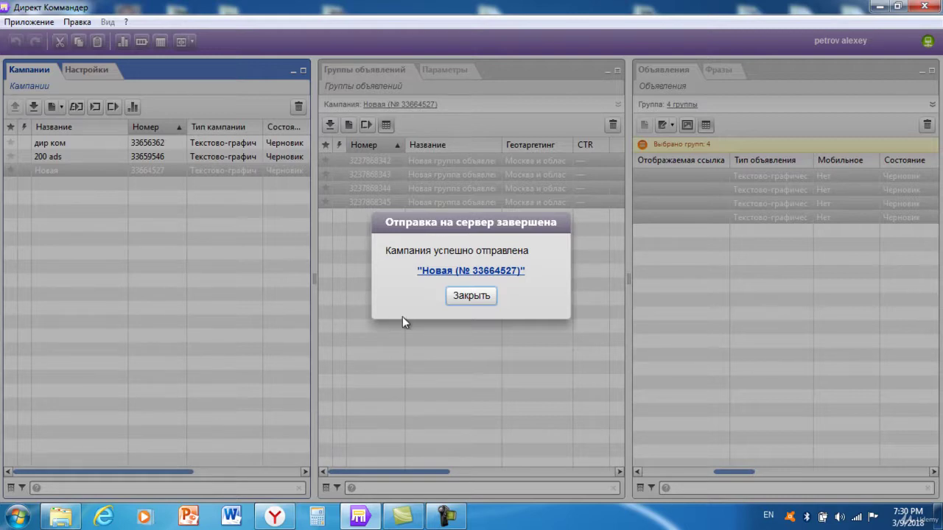
{"action": "left_click", "coordinate": [471, 295]}
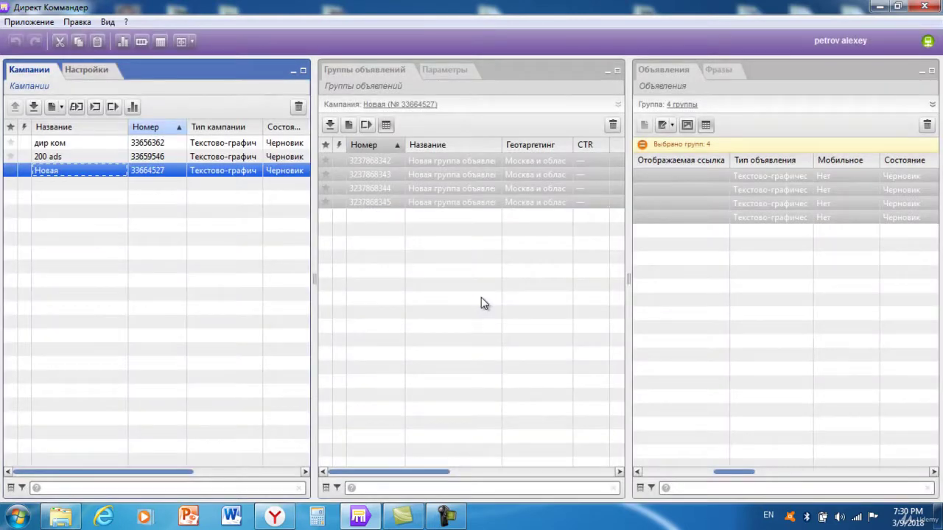
{"action": "left_click", "coordinate": [878, 8]}
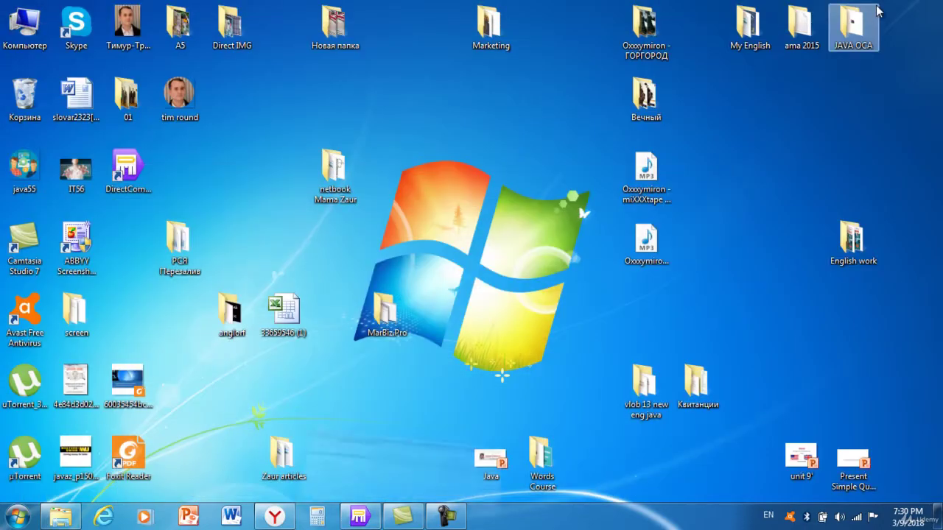
Switch to Yandex Direct in the browser, open the campaign "Новая" and examine each group's ad, key phrase and bid.
{"action": "left_click", "coordinate": [275, 517]}
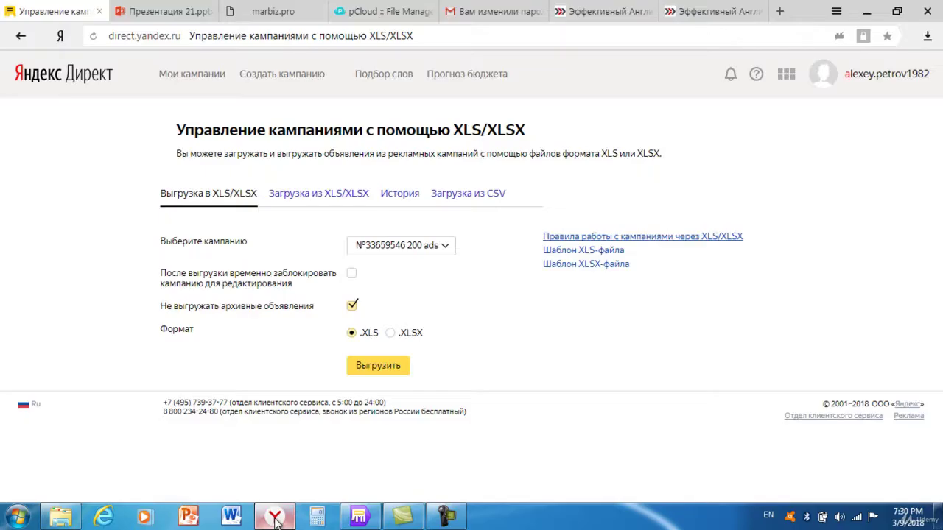
{"action": "left_click", "coordinate": [195, 75]}
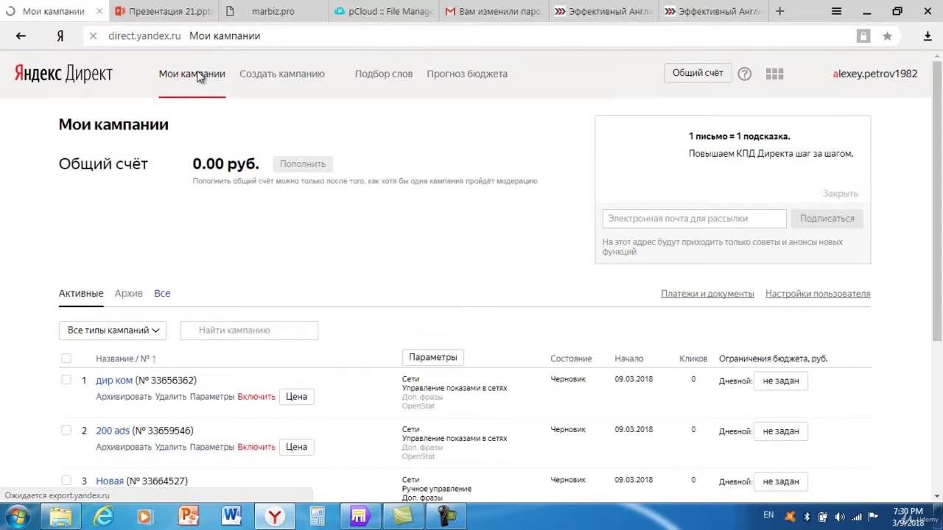
{"action": "left_click", "coordinate": [937, 498]}
{"action": "scroll", "coordinate": [938, 498], "scroll_direction": "down", "scroll_amount": 2}
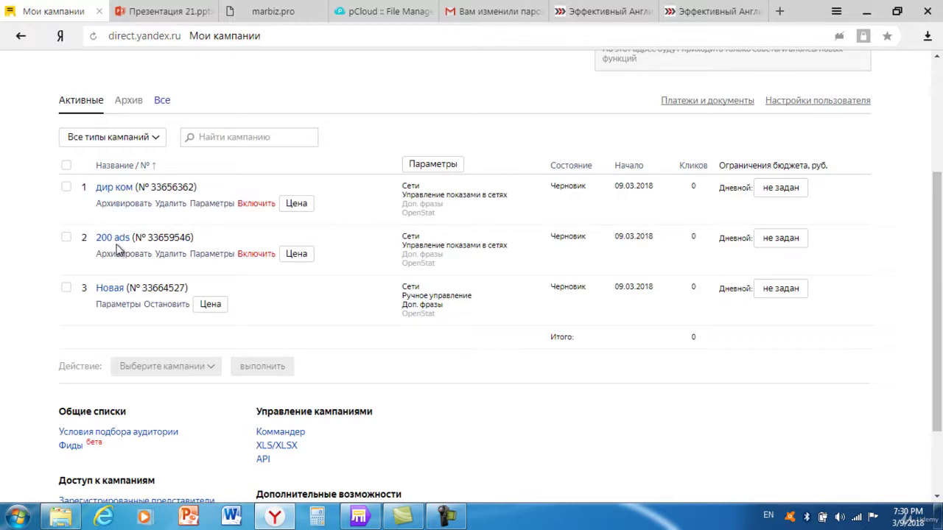
{"action": "left_click", "coordinate": [110, 292]}
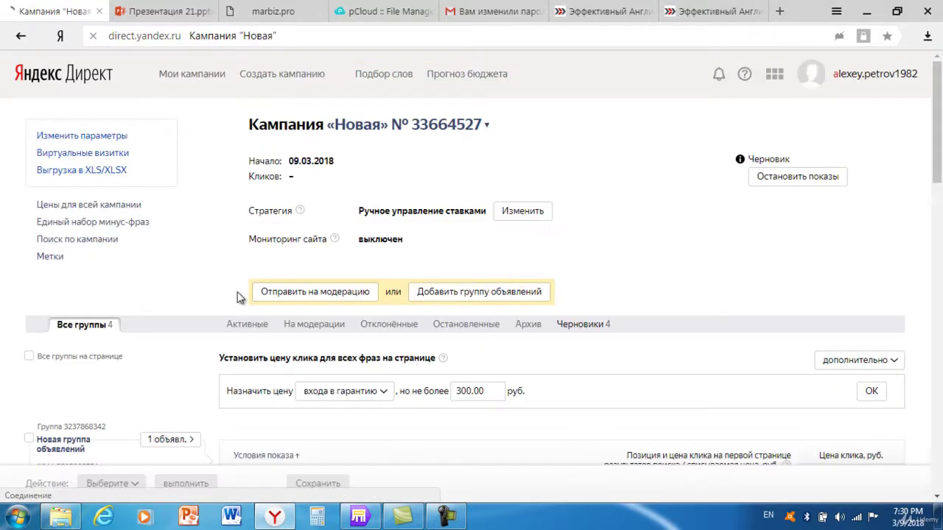
{"action": "scroll", "coordinate": [936, 498], "scroll_direction": "down", "scroll_amount": 4}
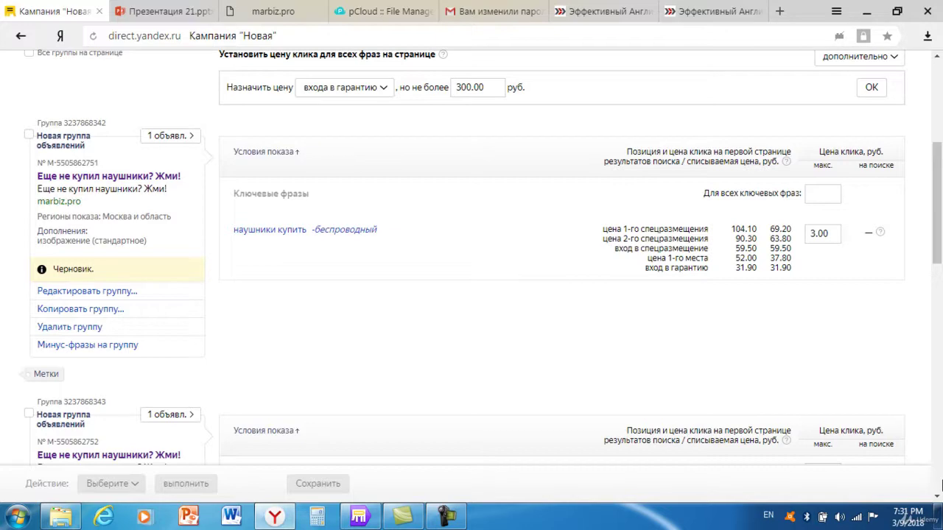
{"action": "left_click", "coordinate": [937, 498]}
{"action": "scroll", "coordinate": [936, 498], "scroll_direction": "down", "scroll_amount": 4}
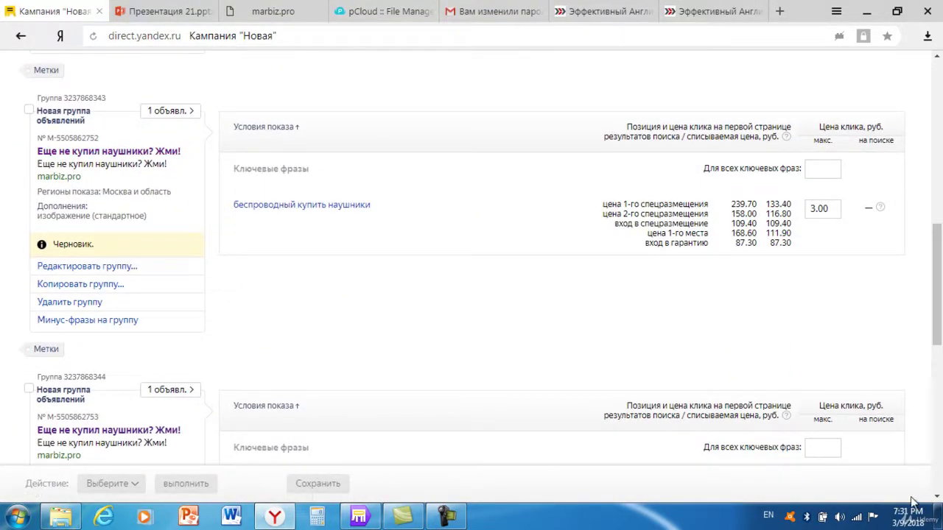
Check the remaining groups' phrases and bids, and apply the guarantee-entry price to all phrases on the page, capped at 3.00 rubles.
{"action": "left_click", "coordinate": [937, 499]}
{"action": "scroll", "coordinate": [938, 499], "scroll_direction": "down", "scroll_amount": 3}
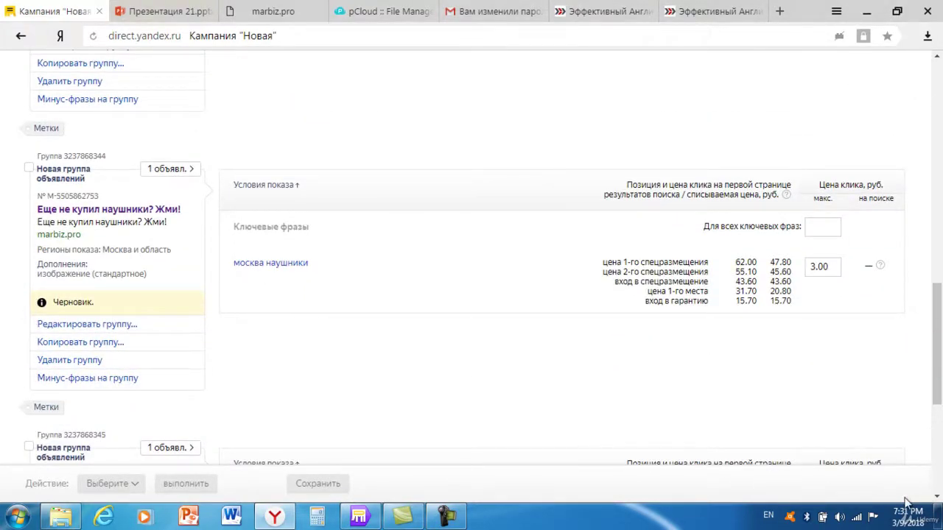
{"action": "scroll", "coordinate": [938, 499], "scroll_direction": "down", "scroll_amount": 3}
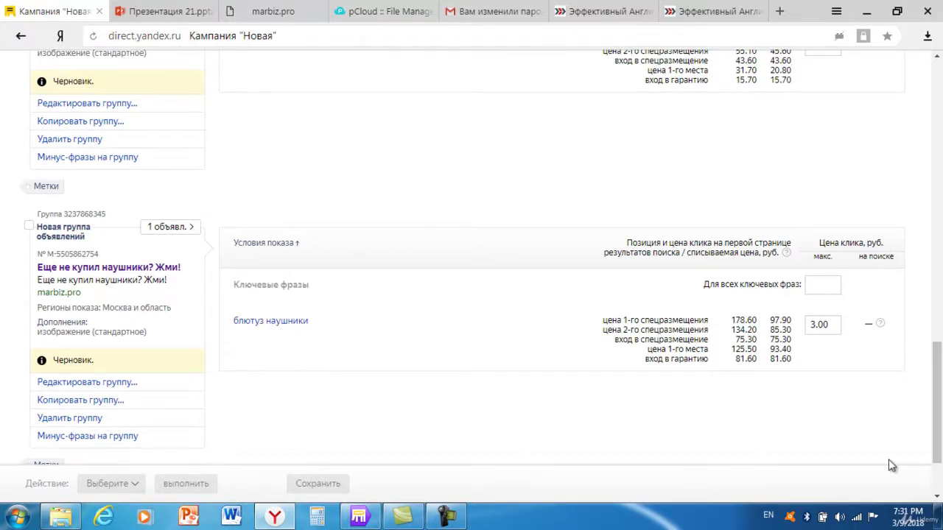
{"action": "left_click_drag", "start_coordinate": [938, 450], "coordinate": [941, 174]}
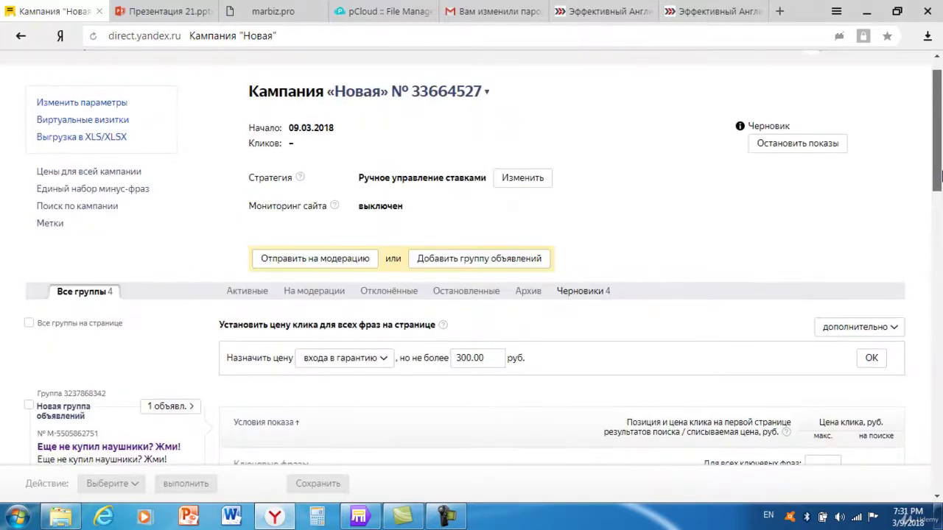
{"action": "left_click", "coordinate": [486, 361]}
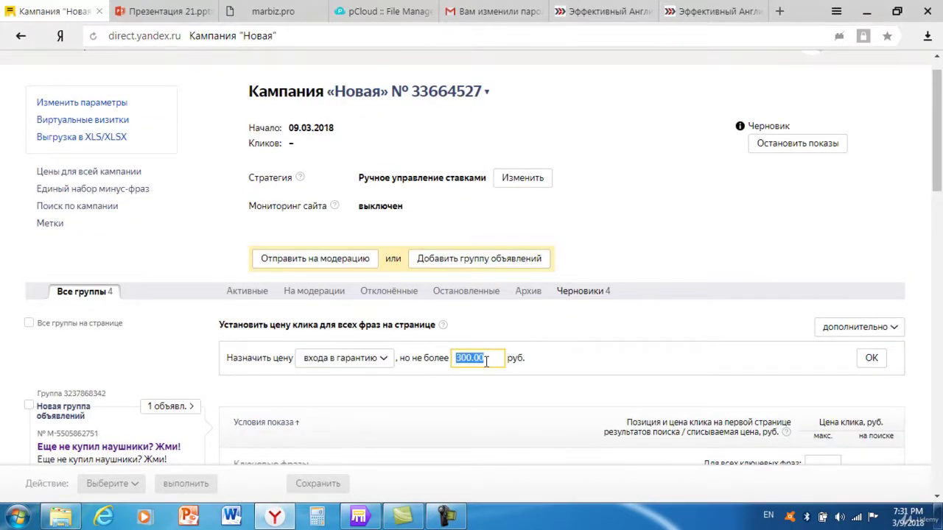
{"action": "type", "text": "3"}
{"action": "left_click", "coordinate": [872, 359]}
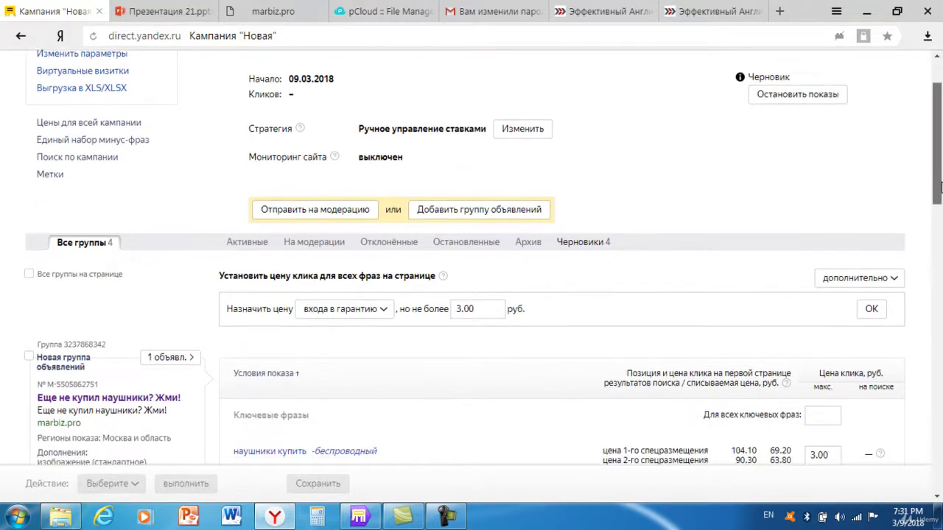
{"action": "scroll", "coordinate": [355, 460], "scroll_direction": "down", "scroll_amount": 1}
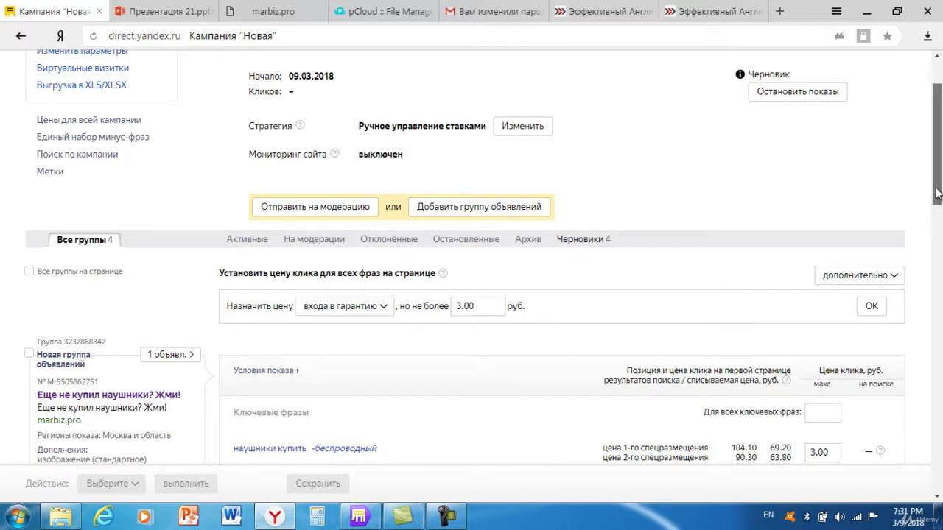
{"action": "left_click_drag", "start_coordinate": [937, 193], "coordinate": [937, 170]}
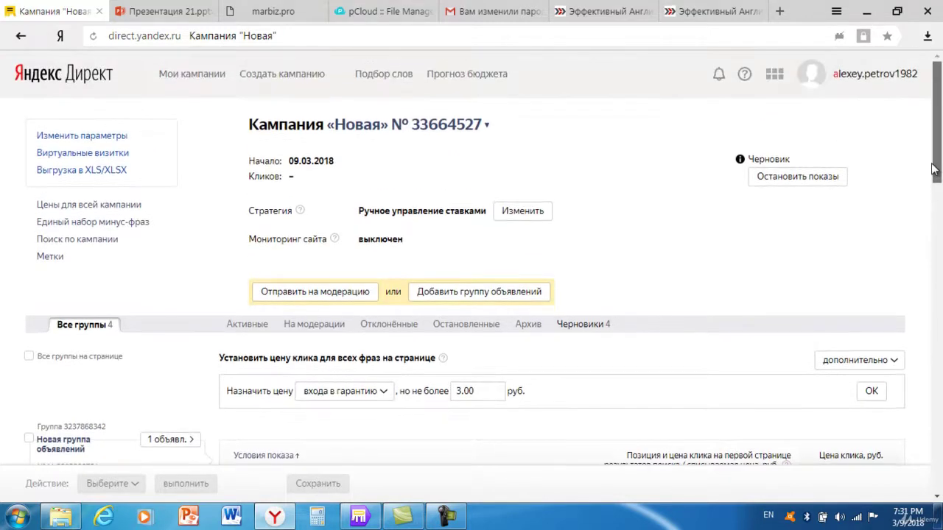
Open the parameters of the campaign "Новая" and examine its schedule, geography, strategy, phrase optimisation, Metrica and notification settings.
{"action": "left_click", "coordinate": [51, 138]}
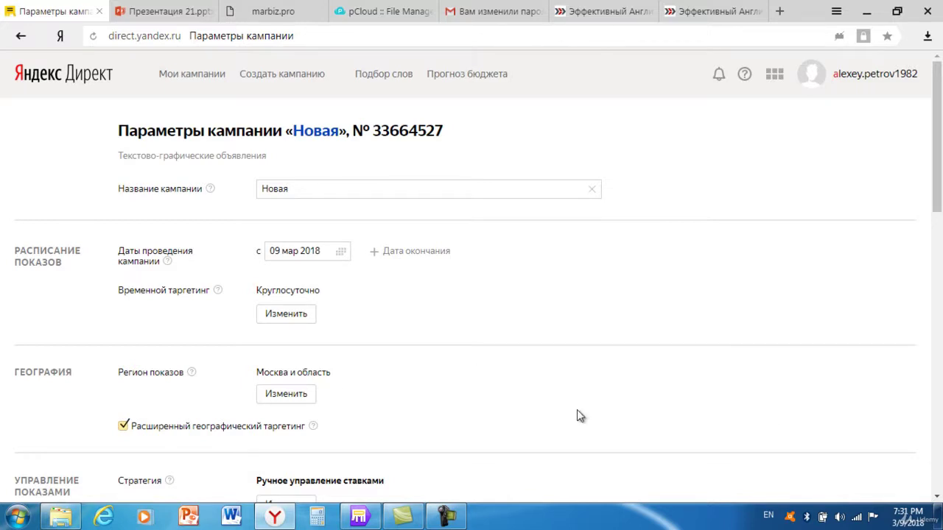
{"action": "left_click", "coordinate": [934, 498]}
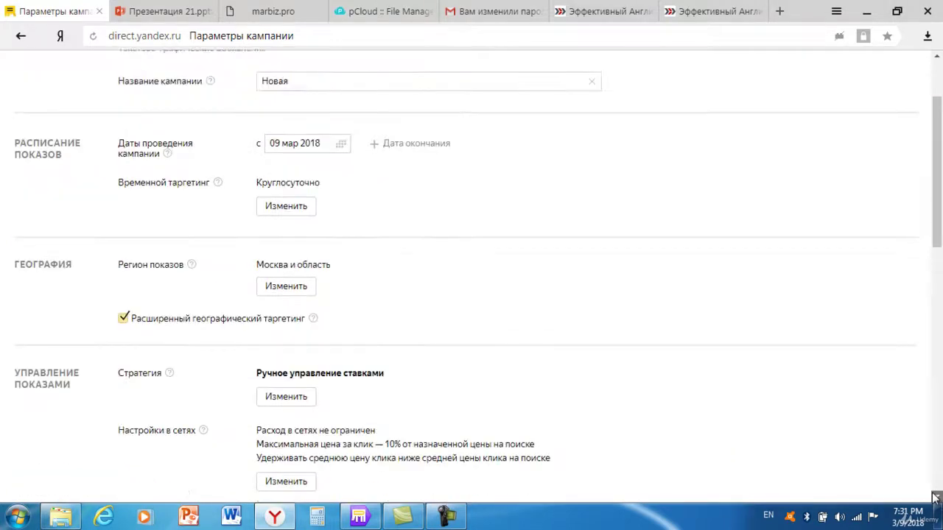
{"action": "scroll", "coordinate": [395, 361], "scroll_direction": "down", "scroll_amount": 1}
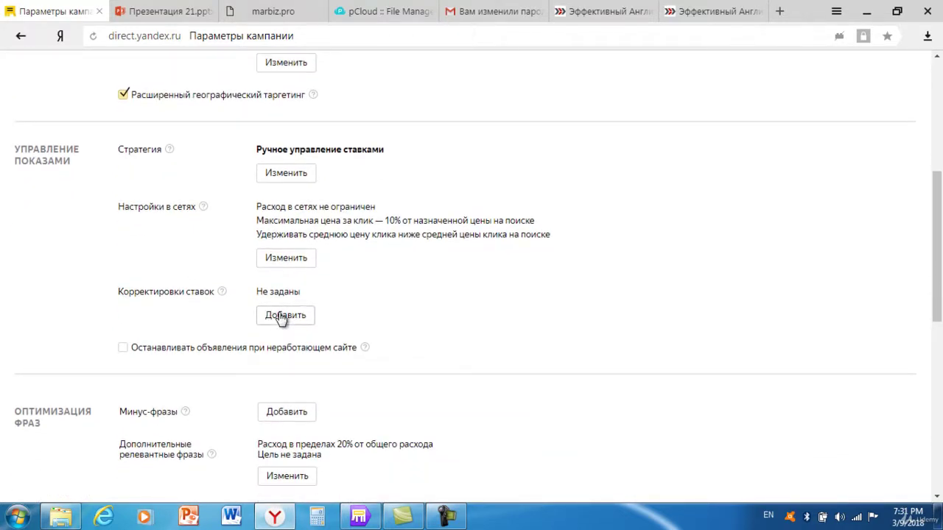
{"action": "left_click", "coordinate": [938, 500]}
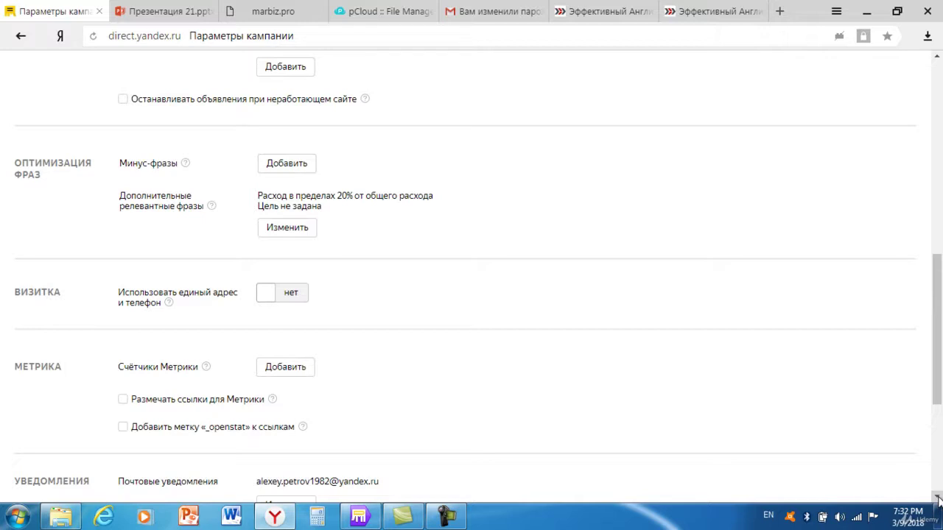
{"action": "scroll", "coordinate": [939, 500], "scroll_direction": "down", "scroll_amount": 2}
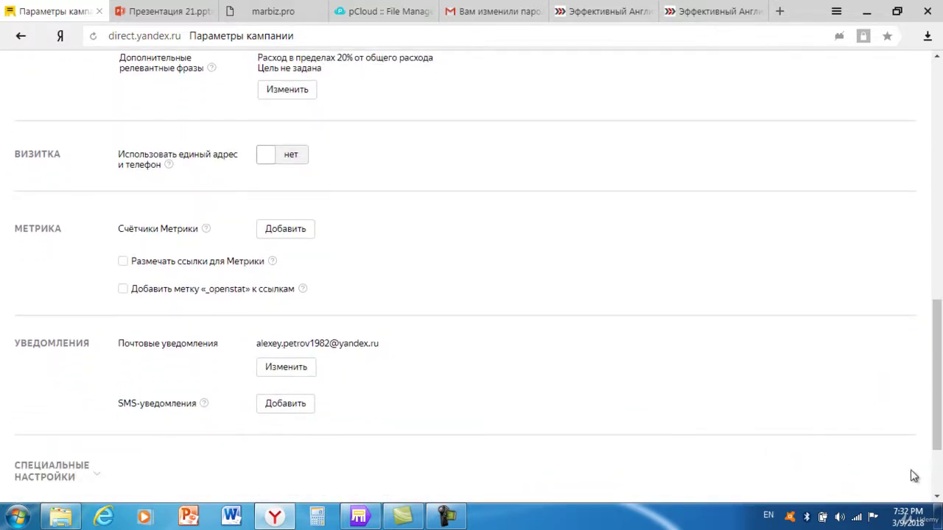
{"action": "left_click", "coordinate": [937, 497]}
{"action": "left_click", "coordinate": [937, 497]}
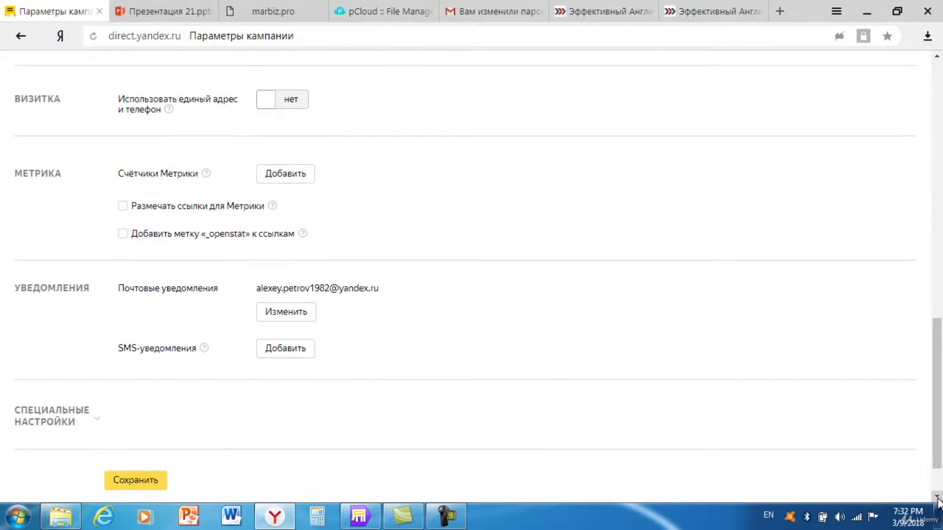
{"action": "left_click_drag", "start_coordinate": [938, 379], "coordinate": [938, 215]}
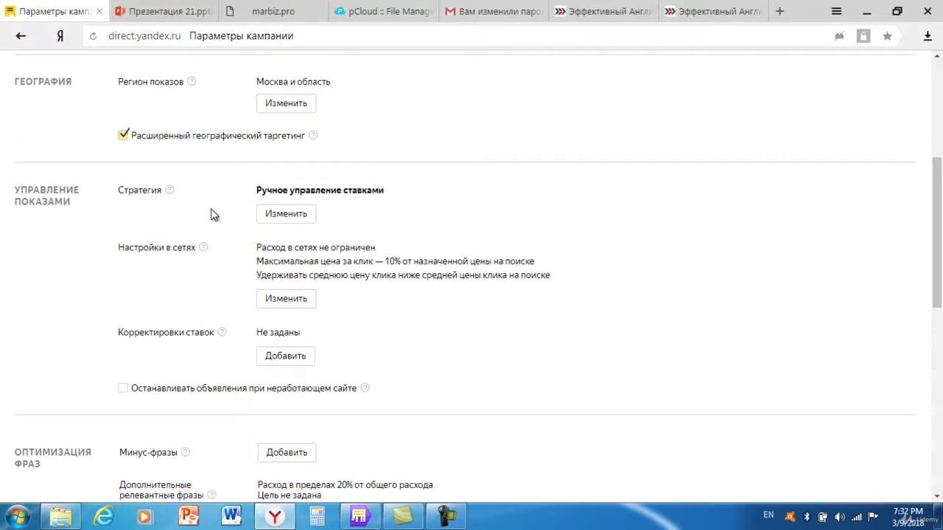
Restrict the display strategy to "Только в сетях" with manual bid management, and save the campaign parameters.
{"action": "left_click", "coordinate": [289, 215]}
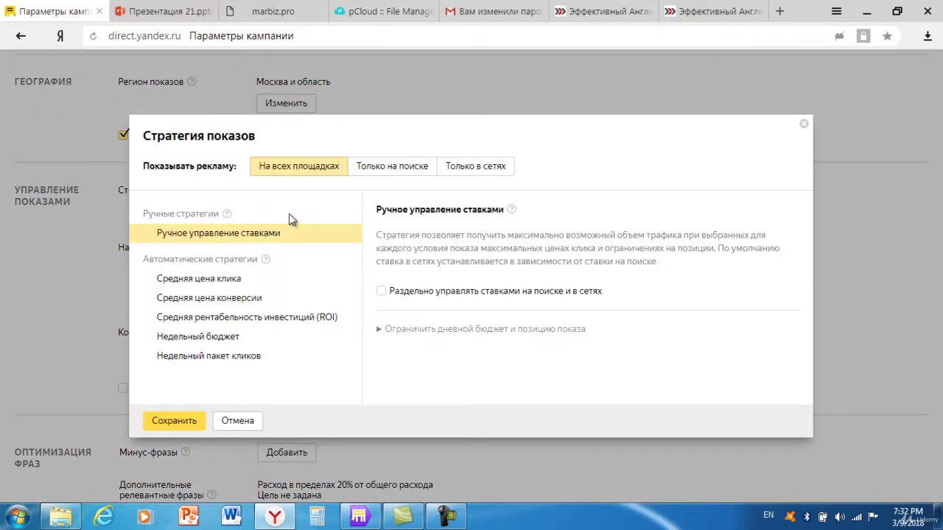
{"action": "left_click", "coordinate": [477, 168]}
{"action": "left_click", "coordinate": [175, 421]}
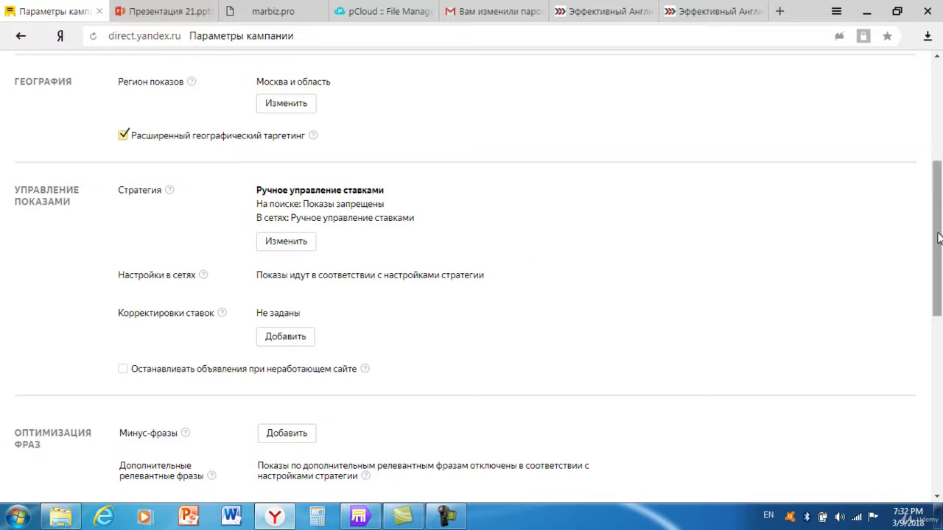
{"action": "mouse_move", "coordinate": [938, 237]}
{"action": "left_mouse_down"}
{"action": "mouse_move", "coordinate": [939, 166]}
{"action": "mouse_move", "coordinate": [938, 244]}
{"action": "mouse_move", "coordinate": [938, 223]}
{"action": "left_mouse_up"}
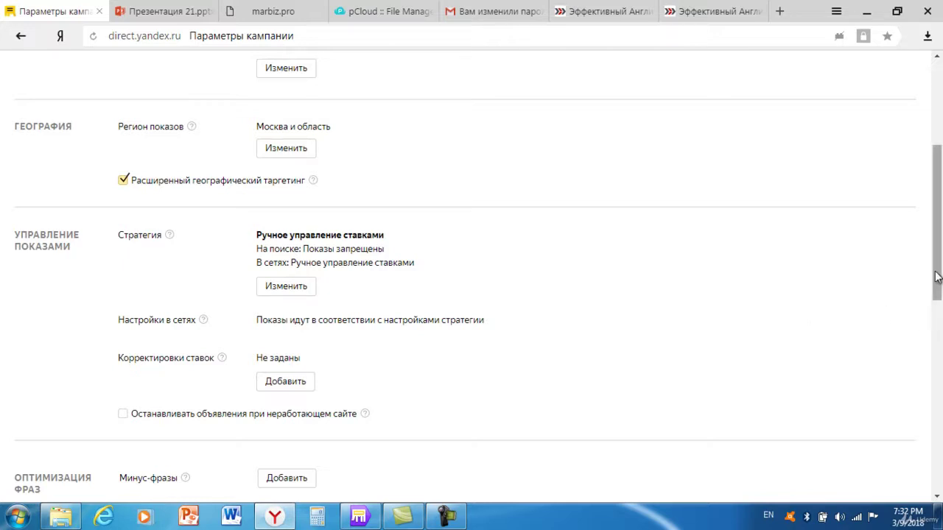
{"action": "left_click_drag", "start_coordinate": [937, 276], "coordinate": [918, 460]}
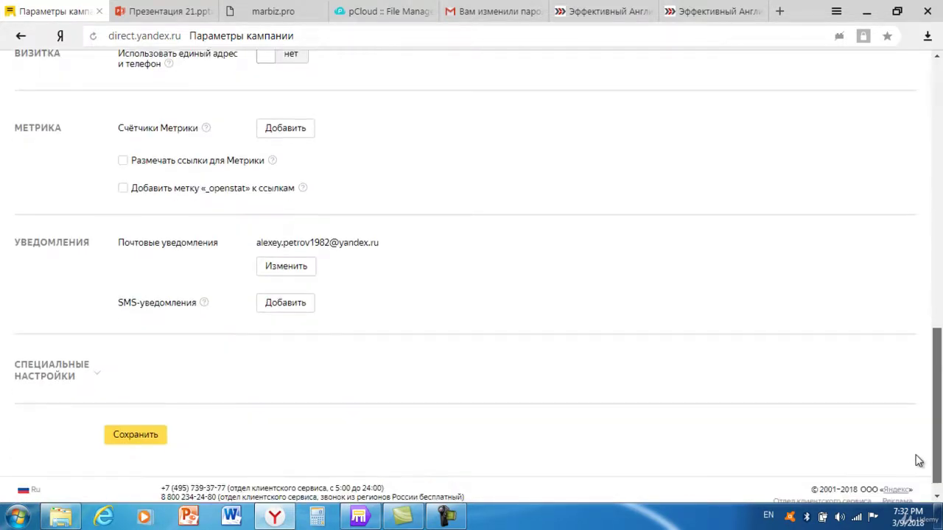
{"action": "left_click", "coordinate": [154, 438]}
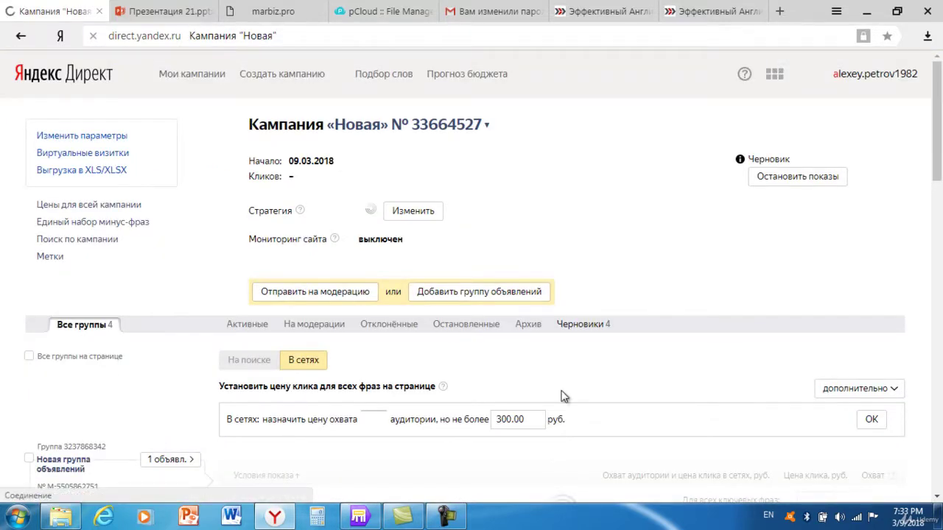
Apply a network bid for 100% audience reach capped at 3.00 rubles to all phrases, save the bids and check them in the groups.
{"action": "left_click", "coordinate": [556, 439]}
{"action": "double_click", "coordinate": [556, 440]}
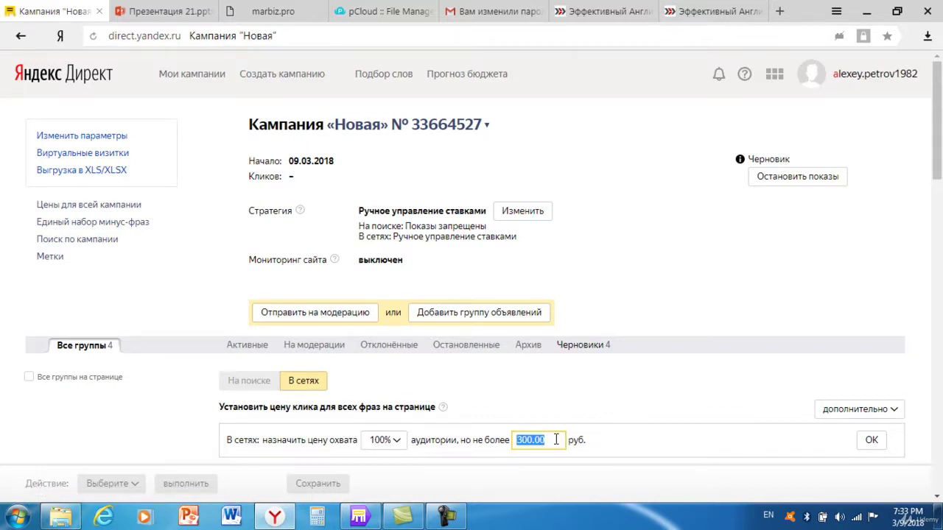
{"action": "type", "text": "3"}
{"action": "left_click", "coordinate": [871, 441]}
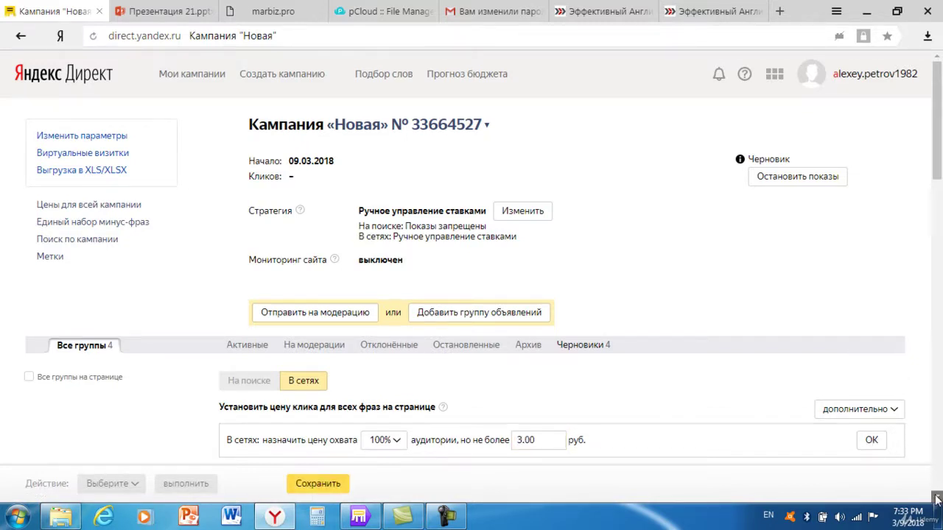
{"action": "left_click", "coordinate": [937, 499]}
{"action": "left_click", "coordinate": [937, 500]}
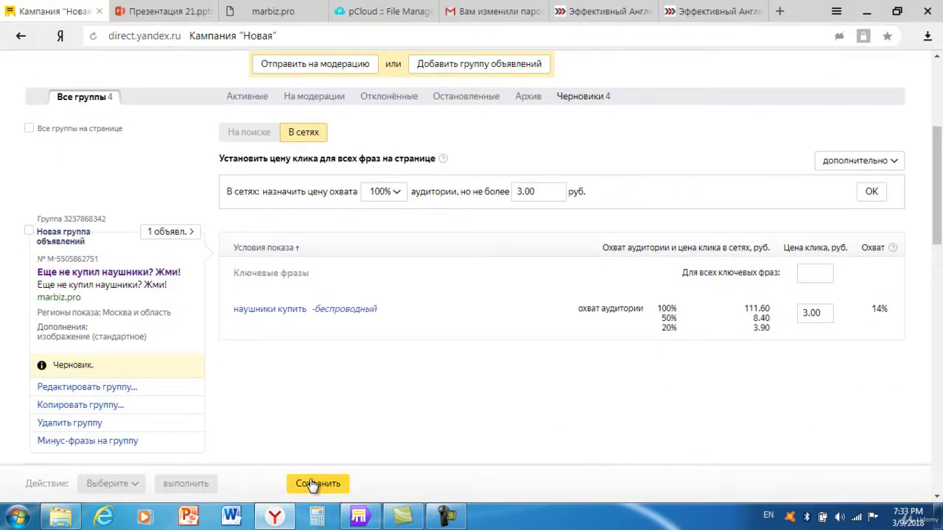
{"action": "left_click", "coordinate": [311, 484]}
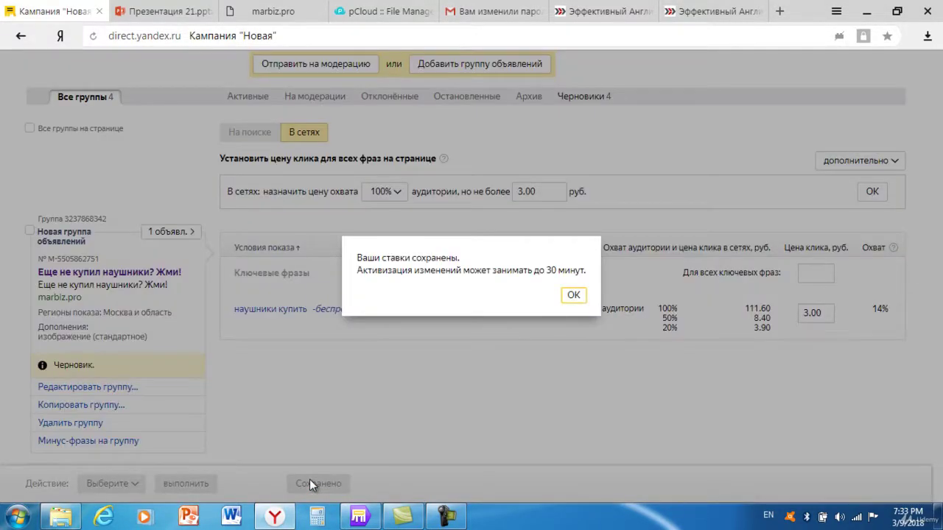
{"action": "left_click", "coordinate": [574, 293]}
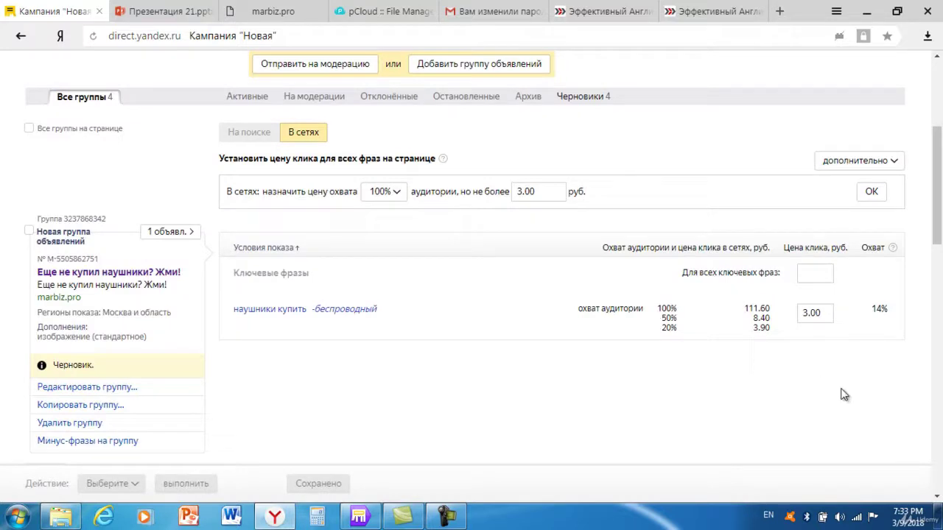
{"action": "left_click_drag", "start_coordinate": [939, 198], "coordinate": [939, 236]}
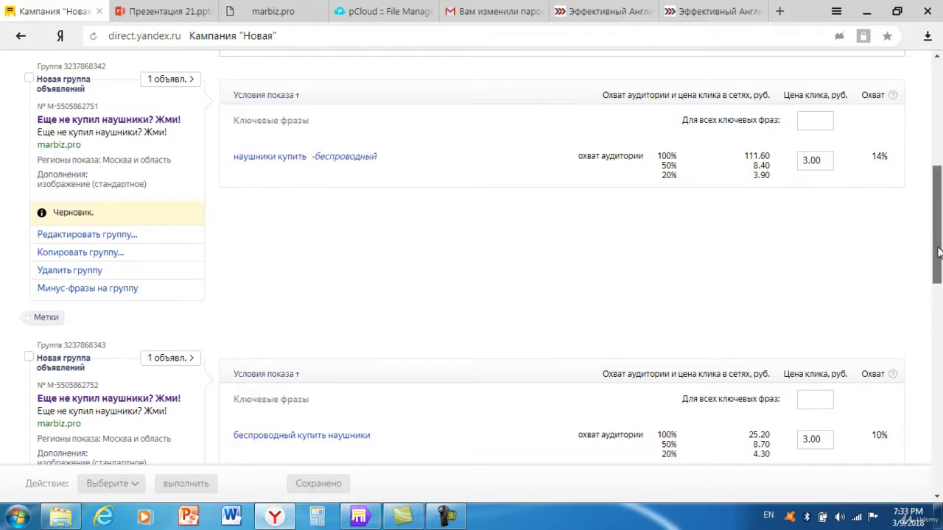
{"action": "left_click_drag", "start_coordinate": [938, 252], "coordinate": [940, 177]}
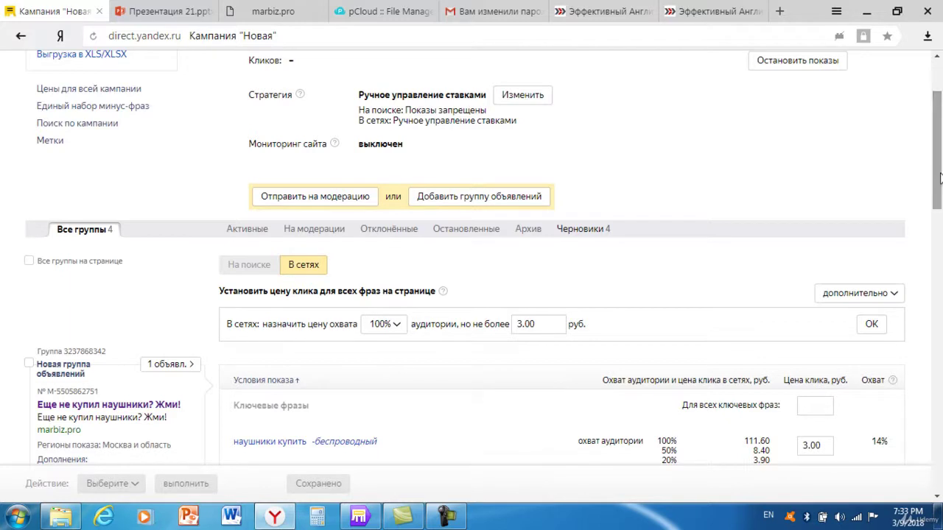